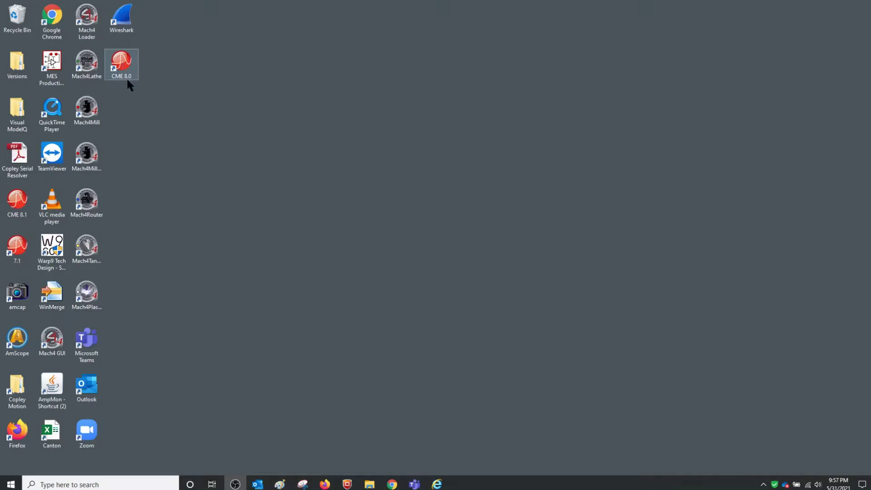
- Launch CME 8.0, acknowledge the startup notice and widen the device tree to show the full amplifier name
double_click(126, 56)
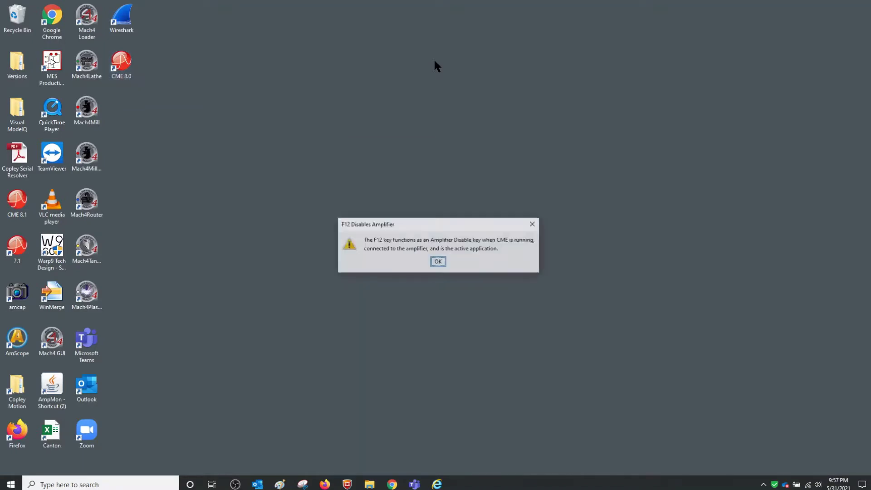
left_click(438, 262)
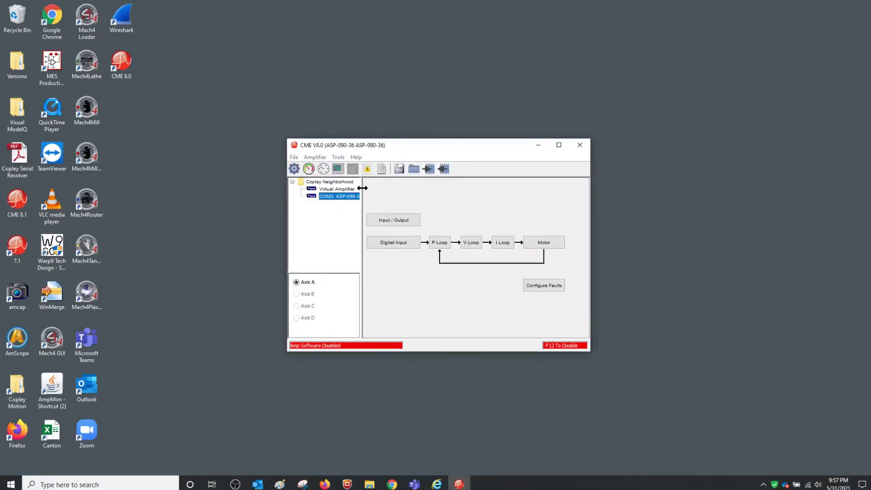
left_click_drag(367, 187, 378, 187)
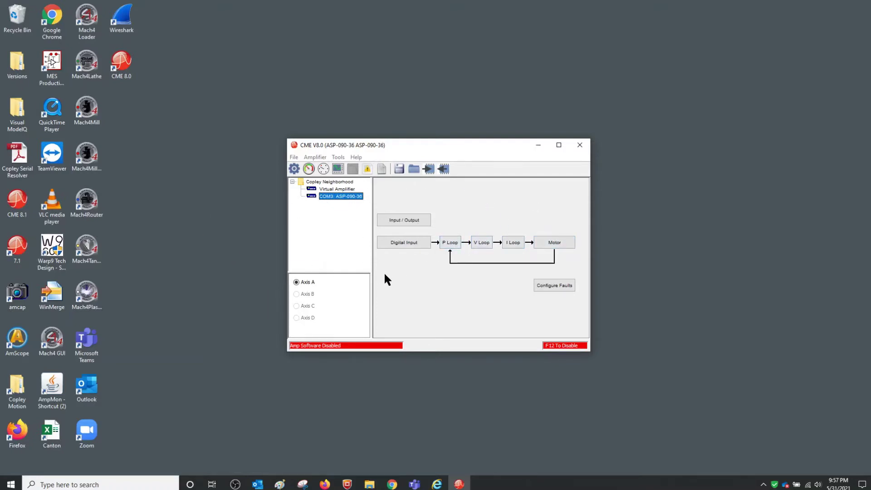
- Review the amplifier's current loop and velocity loop settings, closing each window without changing anything
left_click(512, 243)
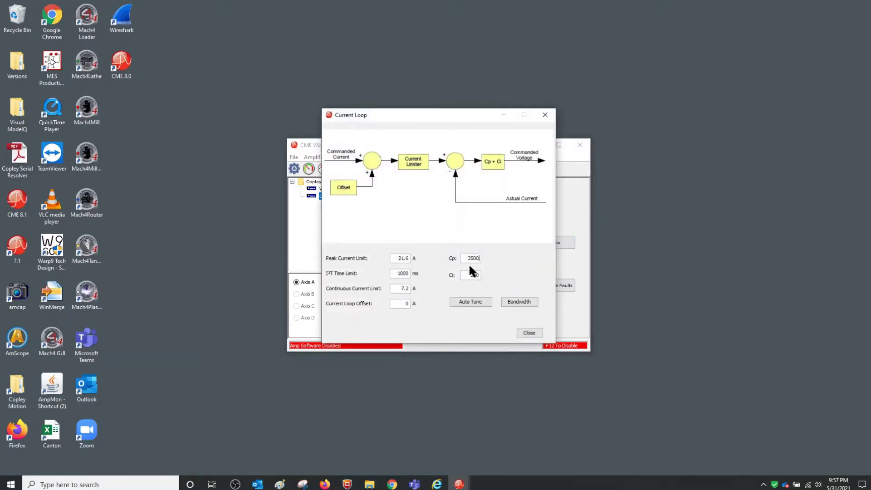
left_click(545, 115)
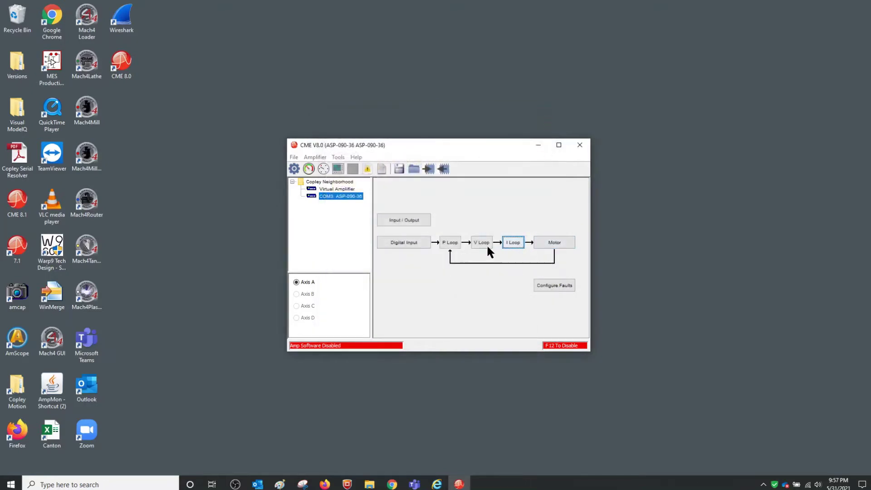
left_click(475, 245)
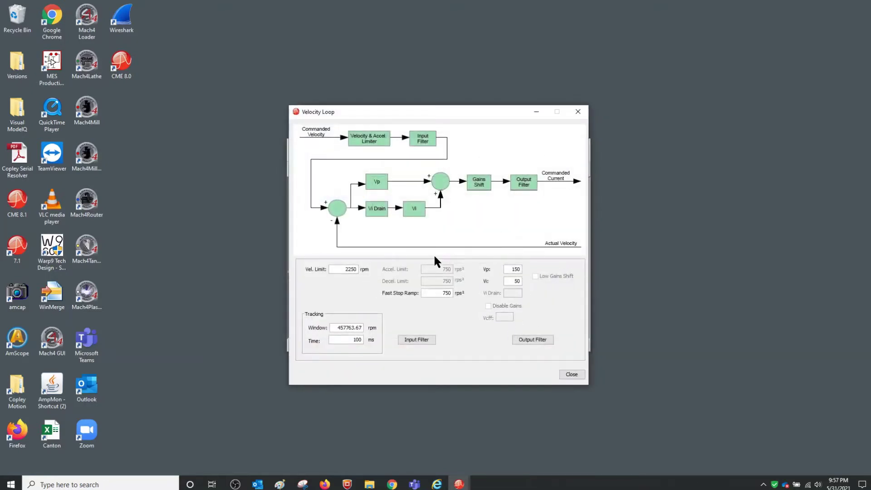
left_click(578, 111)
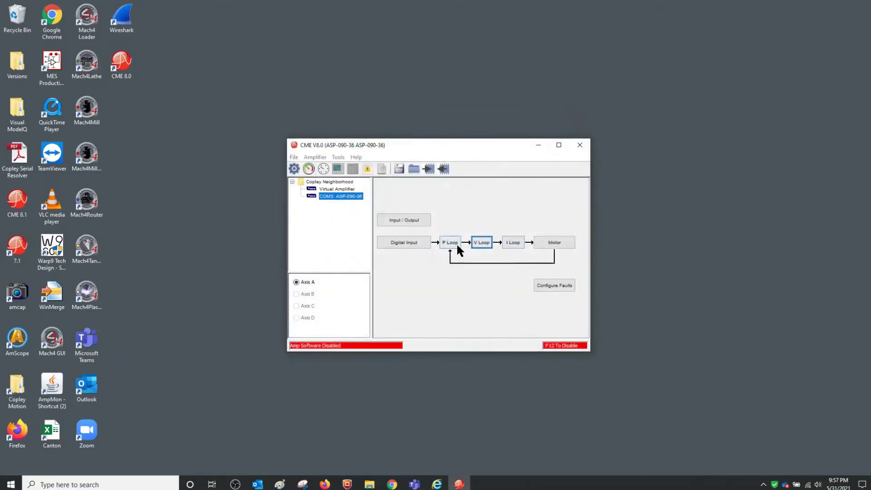
- Go through the amplifier's setup wizard, keeping all existing motor, feedback, operating mode and commutation settings, and save them to amplifier flash
left_click(294, 172)
left_click(393, 374)
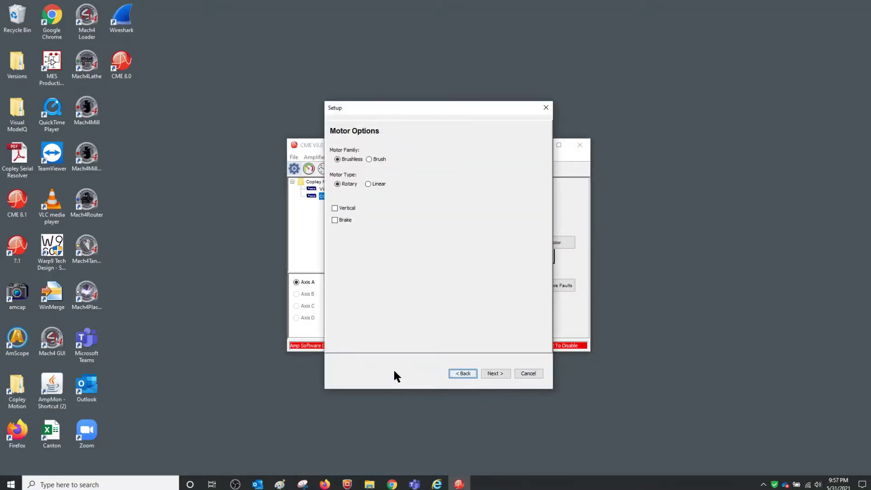
left_click(495, 374)
left_click(494, 374)
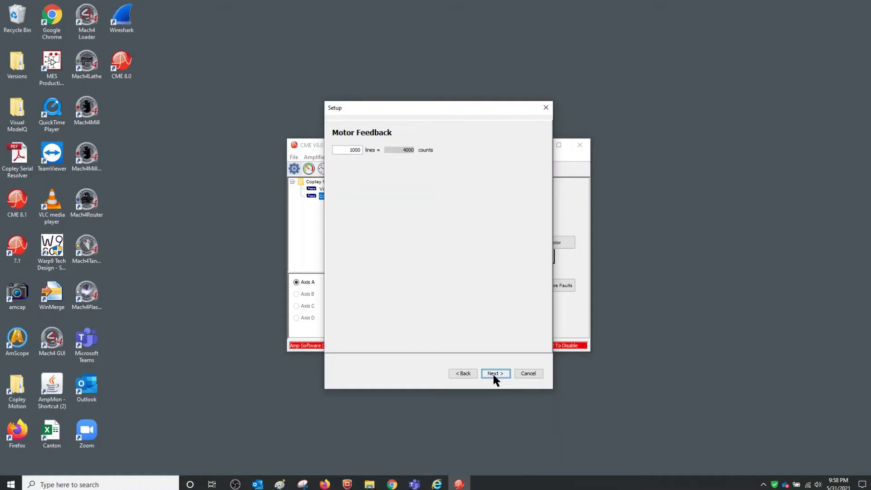
left_click(494, 374)
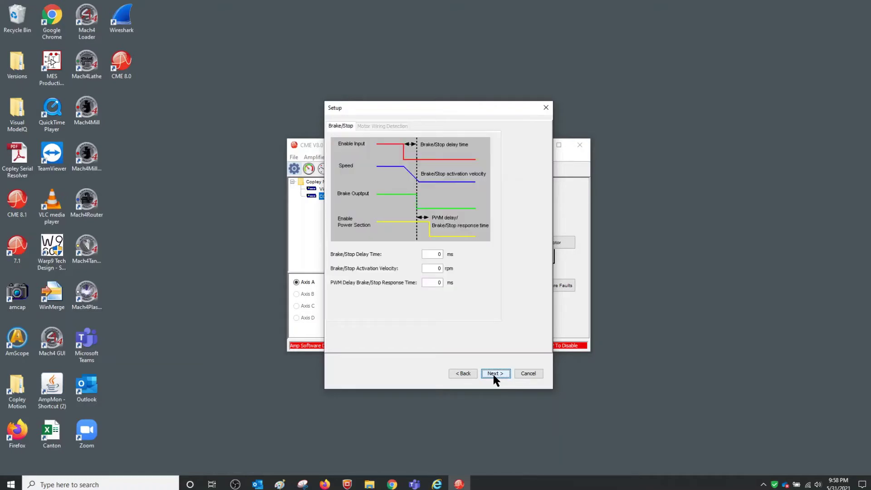
left_click(493, 374)
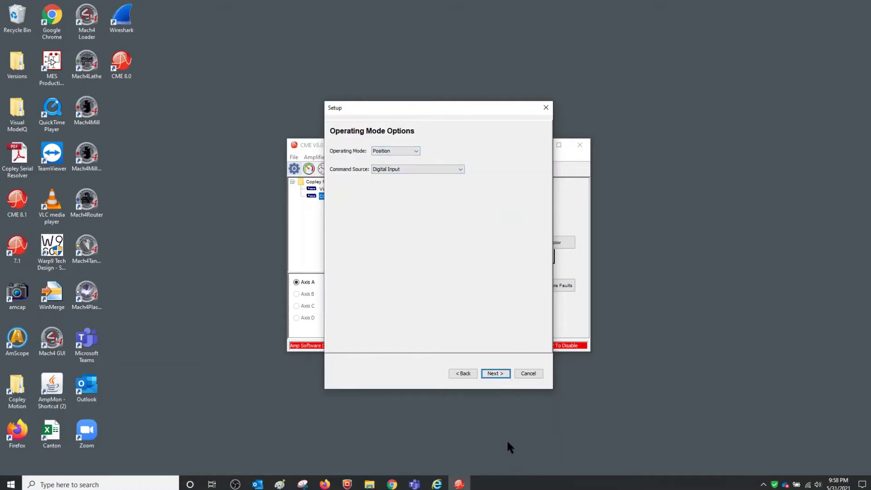
left_click(499, 374)
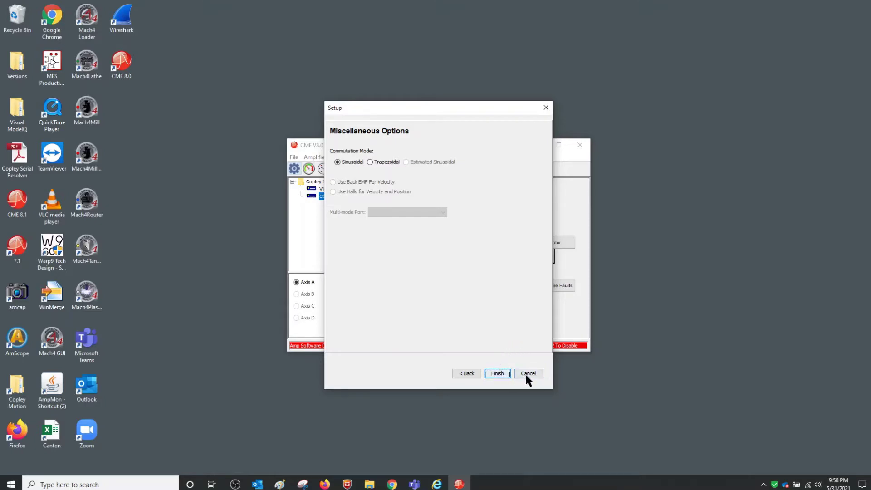
left_click(500, 370)
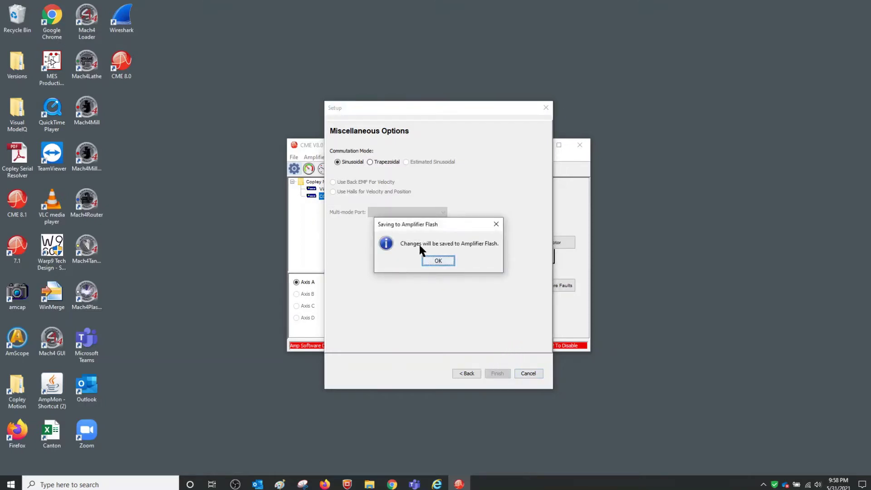
left_click(442, 261)
left_click(438, 262)
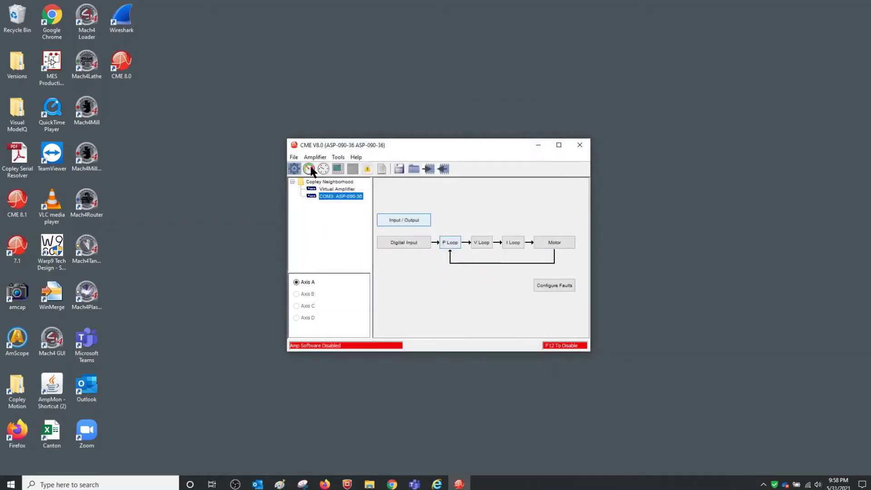
- Save the amplifier data to disk as ASP_Migration_File in the AmpData folder
left_click(294, 158)
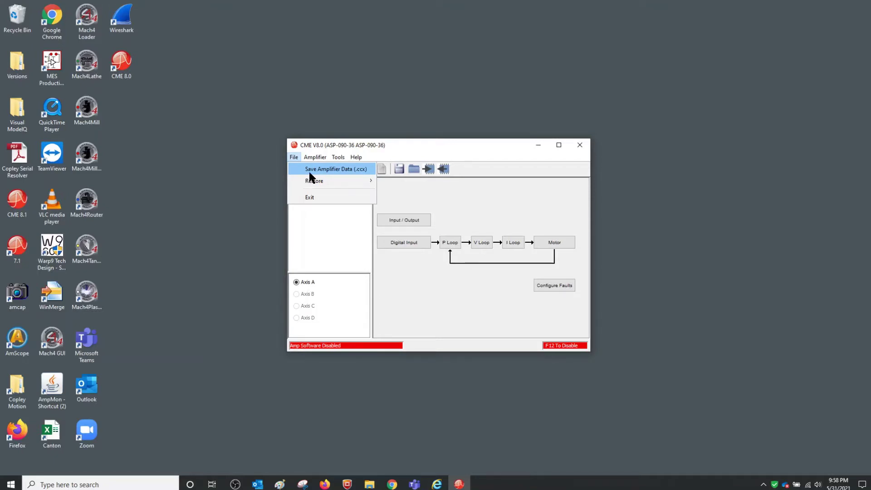
left_click(310, 172)
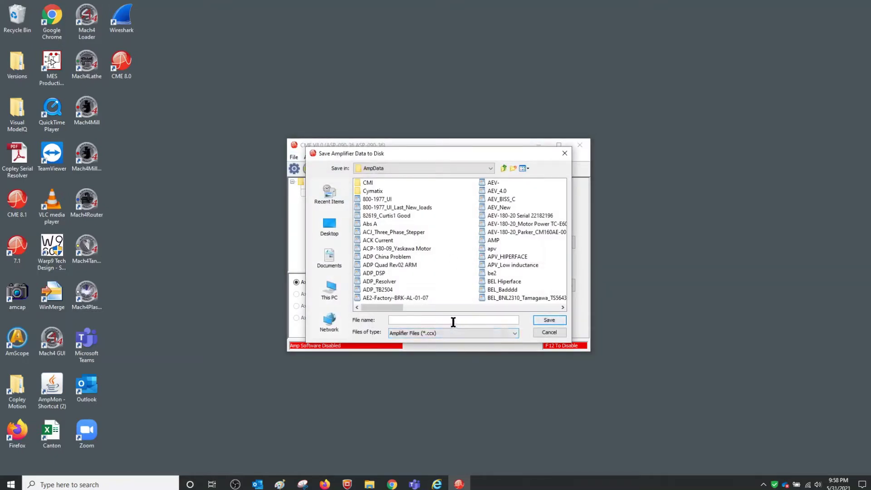
type("ASP_Migration_File")
left_click(550, 320)
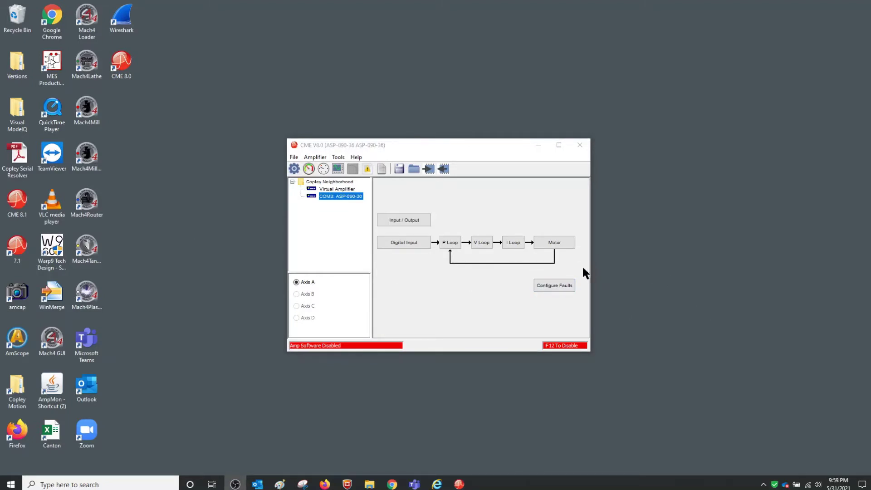
- Save the Parker motor data to disk as ASP_Parker_NO343GE in the MotorData folder and close the motor data window
left_click(566, 239)
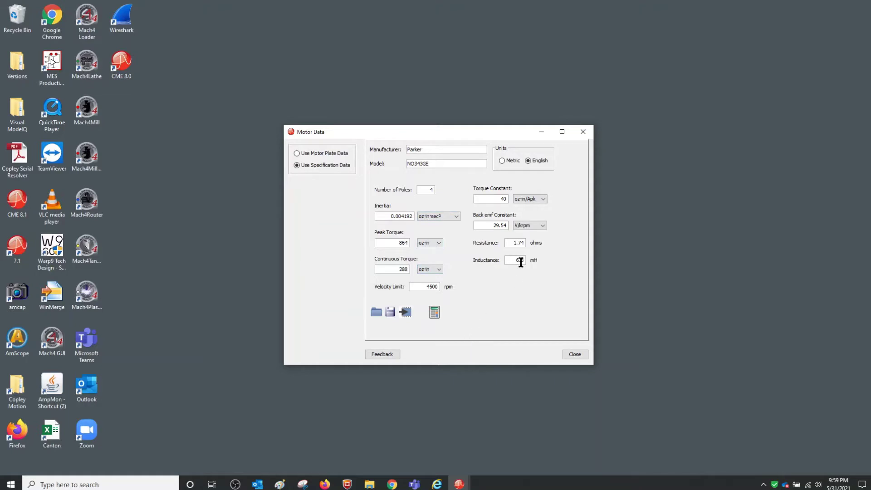
double_click(407, 166)
left_click(389, 312)
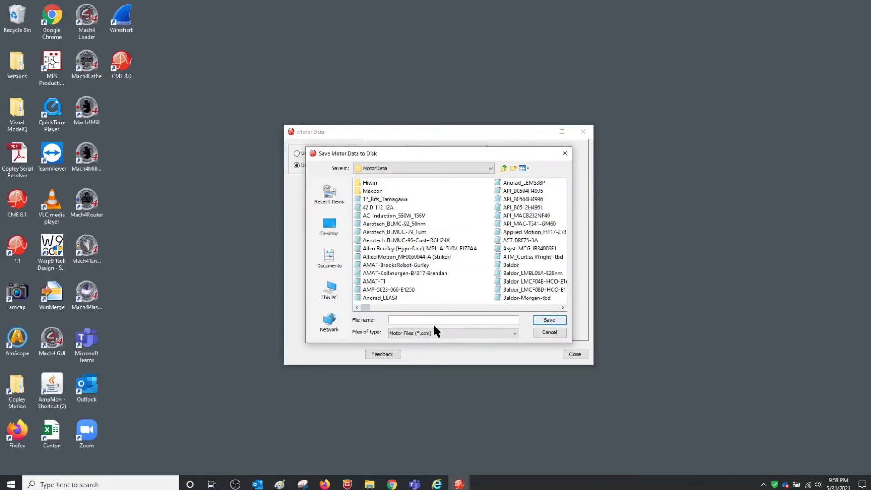
type("ASP_Parker_NO343GE")
left_click(562, 321)
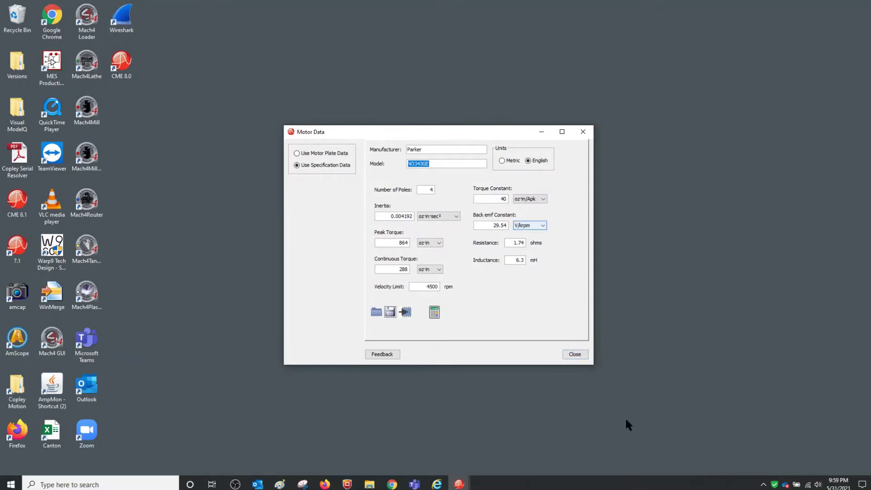
left_click(584, 355)
left_click(584, 356)
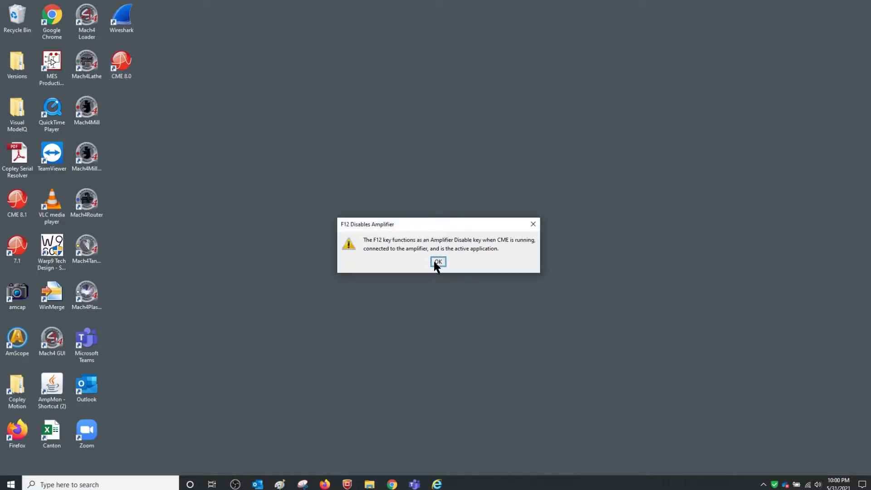
- Dismiss the startup notices, open the existing amplifier file ASP_Migration_File.ccx as a virtual amplifier and check its current loop settings
left_click(436, 262)
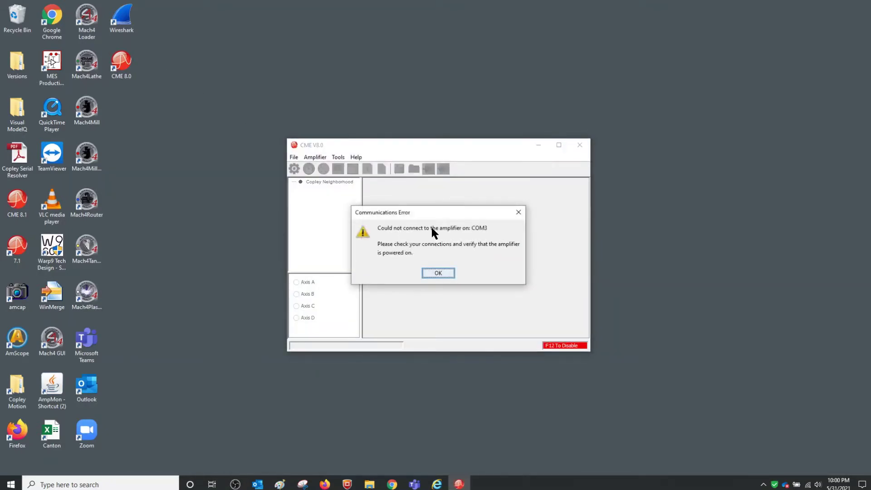
left_click(444, 274)
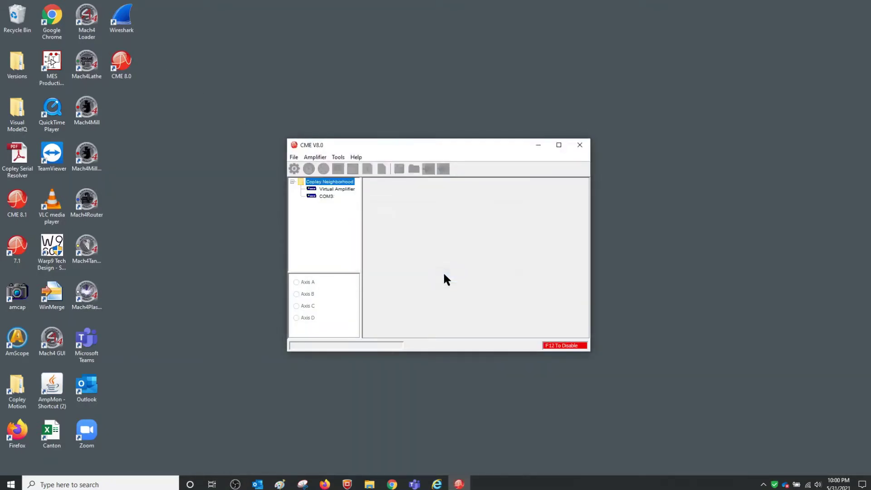
double_click(344, 189)
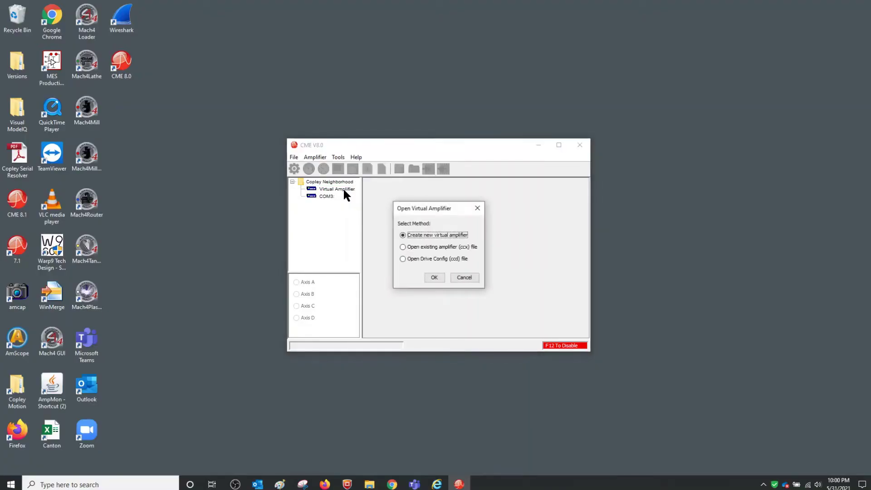
left_click(422, 249)
left_click(434, 277)
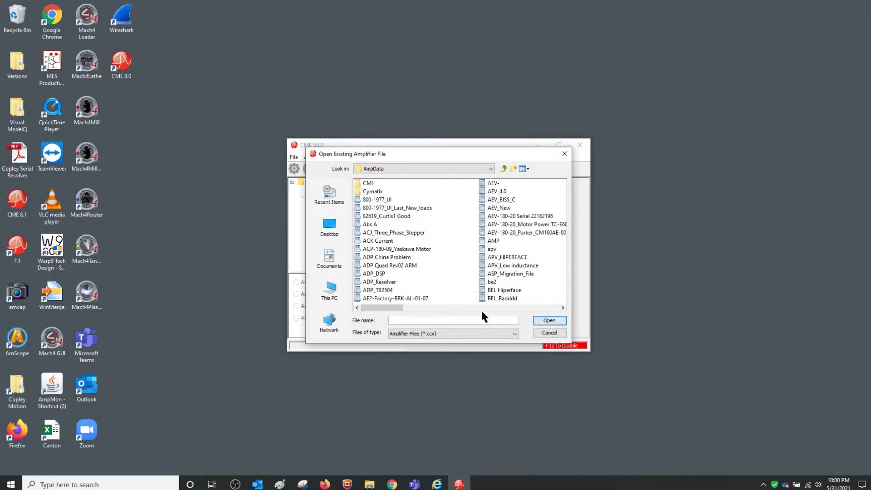
left_click(512, 275)
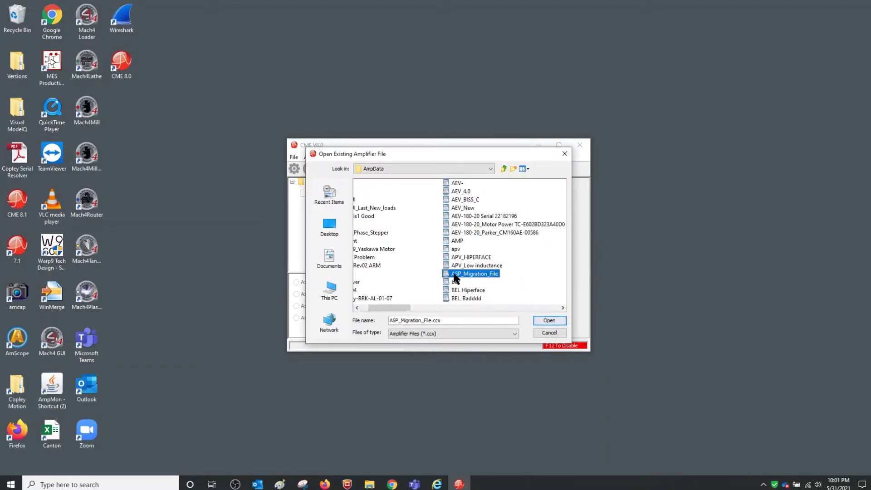
left_click(556, 318)
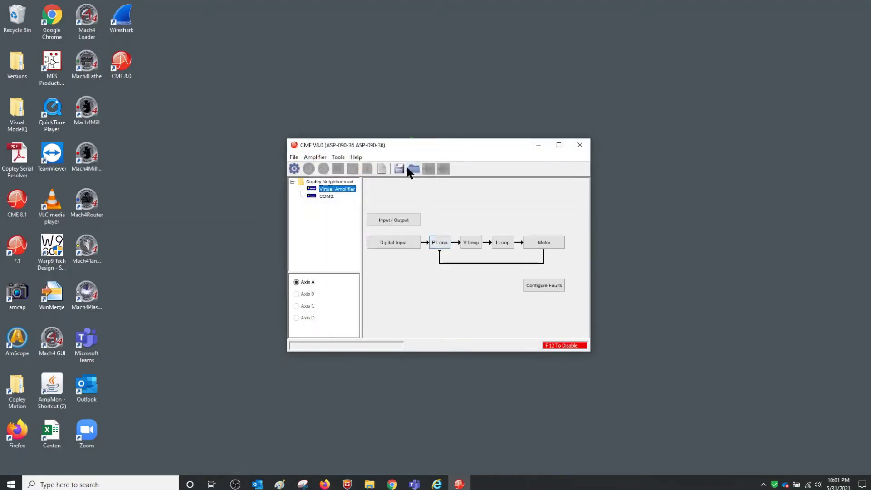
left_click(499, 244)
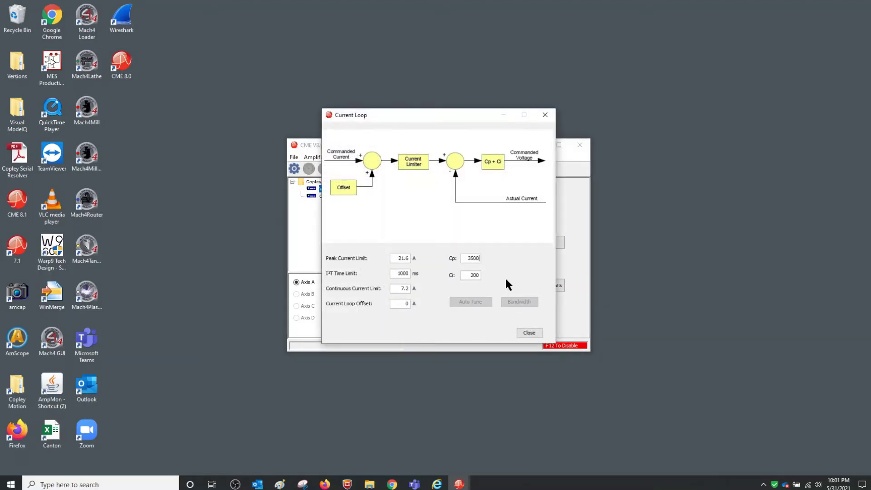
left_click(545, 116)
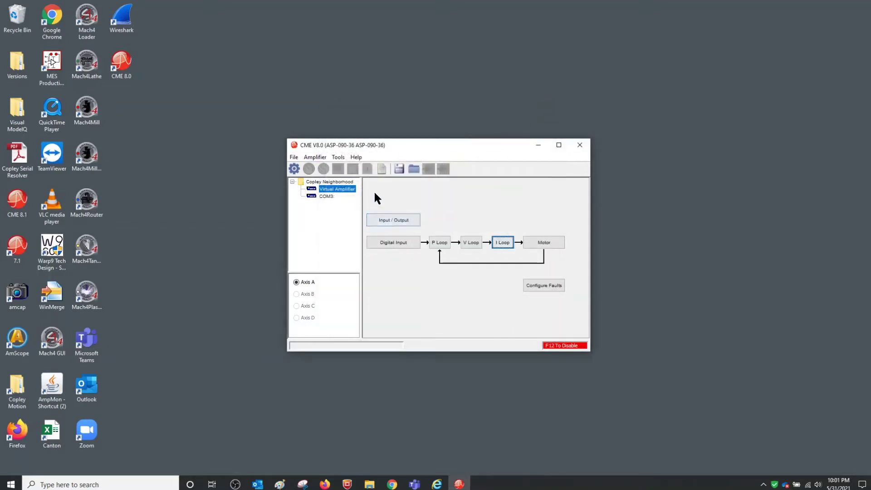
- Launch a second instance of CME 8.0, dismiss its startup notices and arrange the two CME windows side by side
left_click_drag(474, 148, 369, 108)
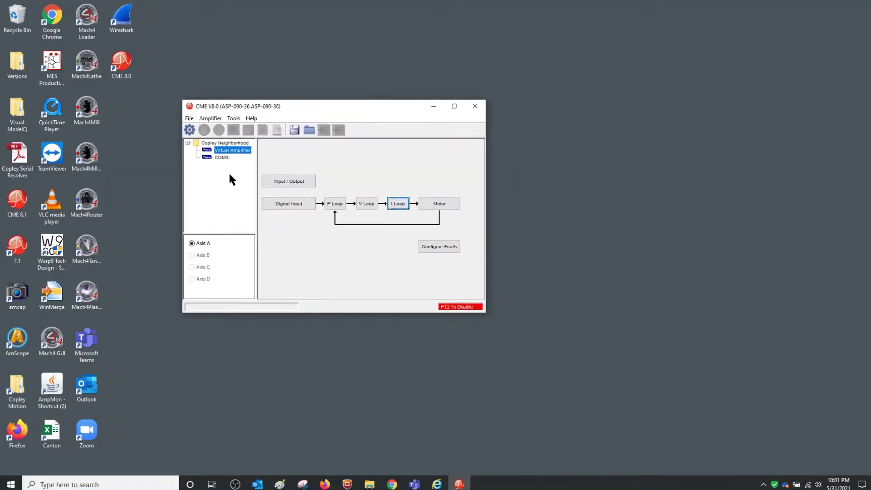
double_click(121, 59)
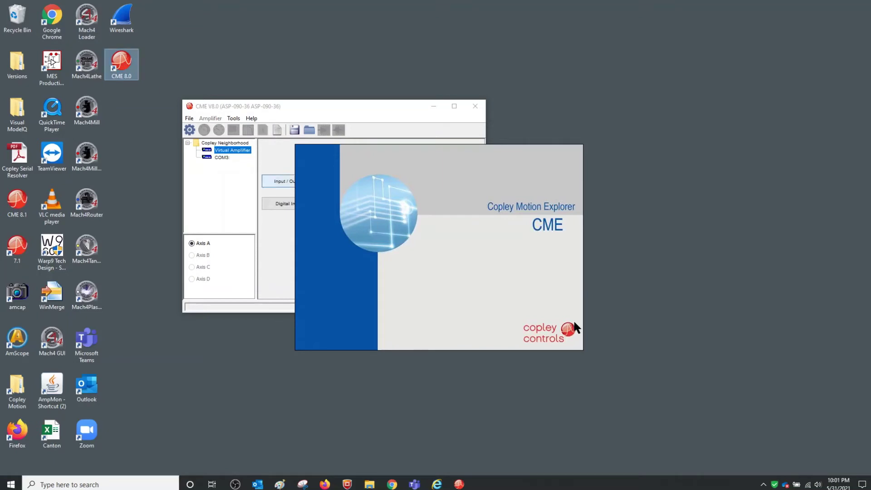
left_click(438, 262)
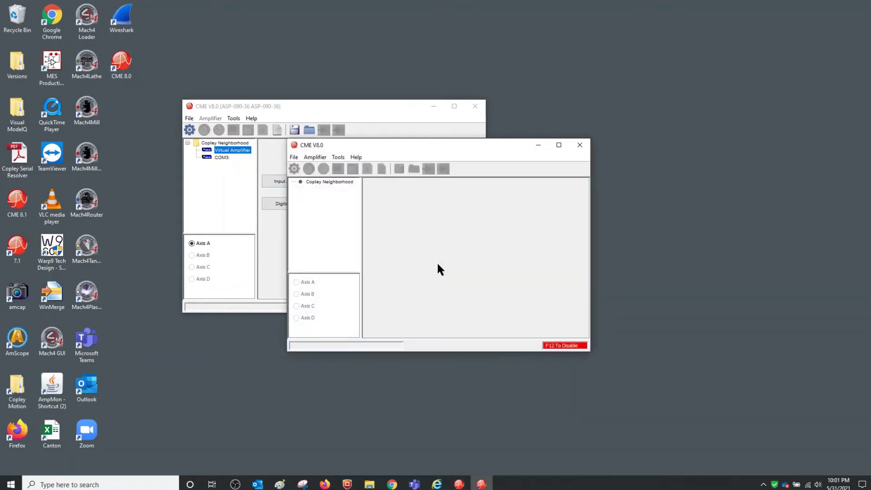
left_click(443, 272)
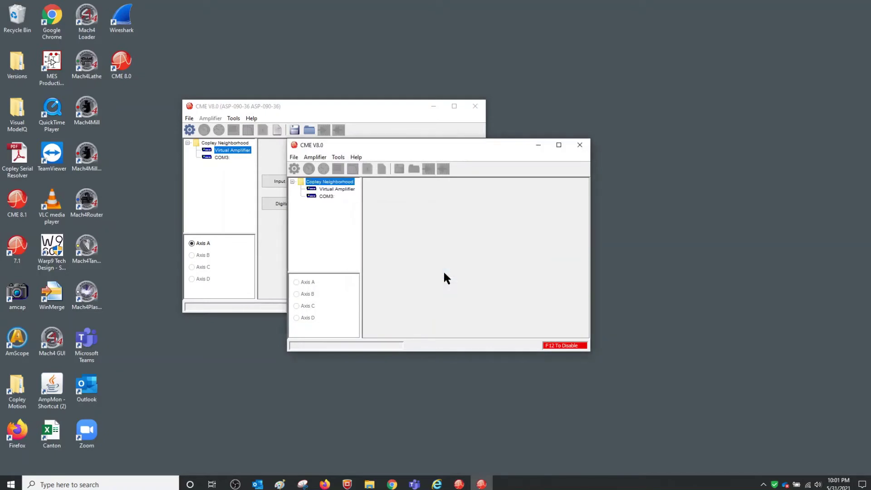
left_click_drag(459, 160, 704, 117)
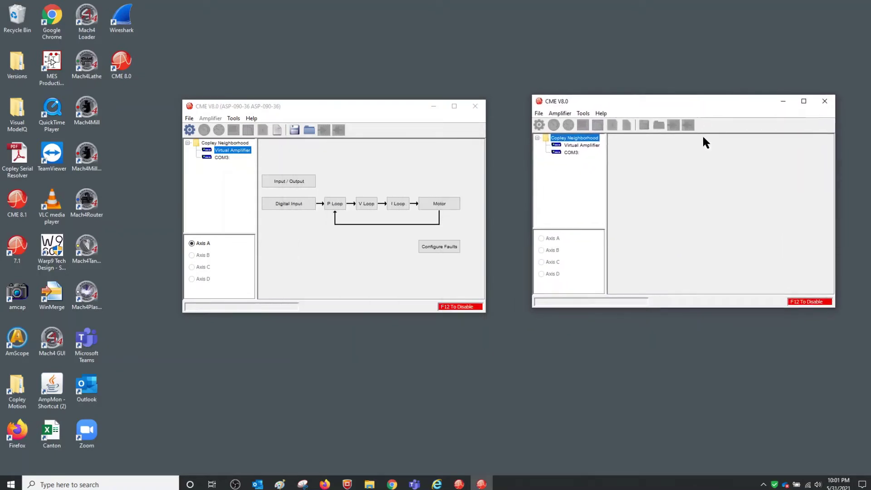
- Create a new virtual amplifier in the second CME window from the BEL.ccv file
double_click(592, 145)
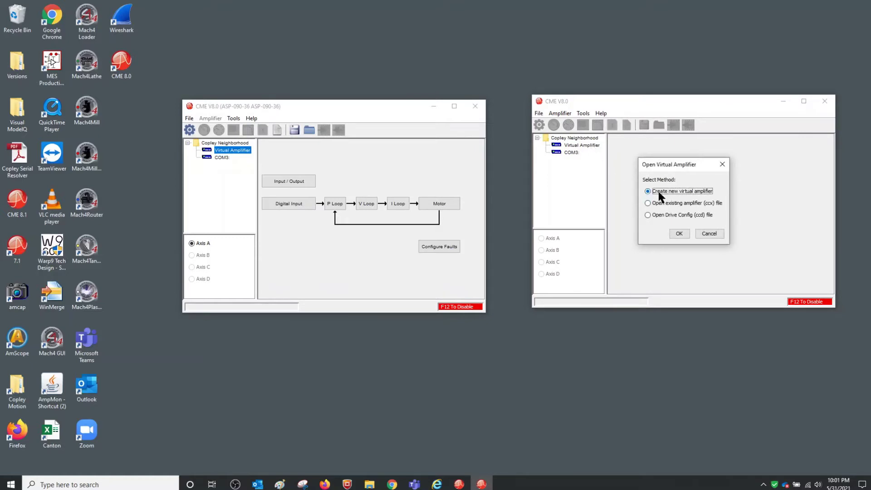
left_click(680, 234)
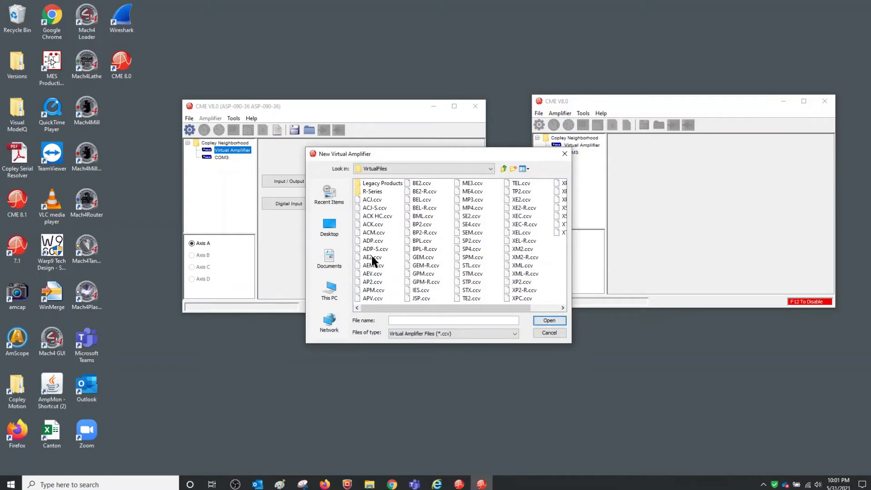
left_click(421, 200)
left_click(550, 321)
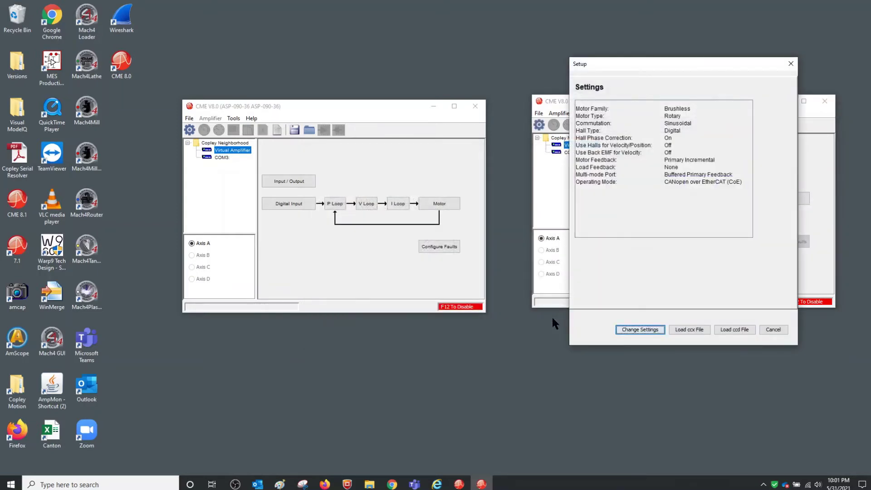
- Start changing the basic setup of both the ASP and BEL amplifiers, keeping the Brushless and Rotary motor options
left_click(187, 130)
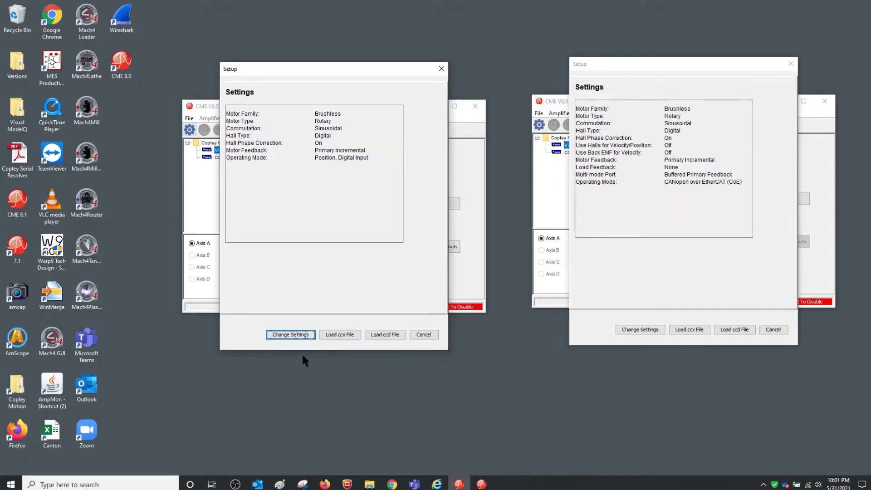
left_click(287, 333)
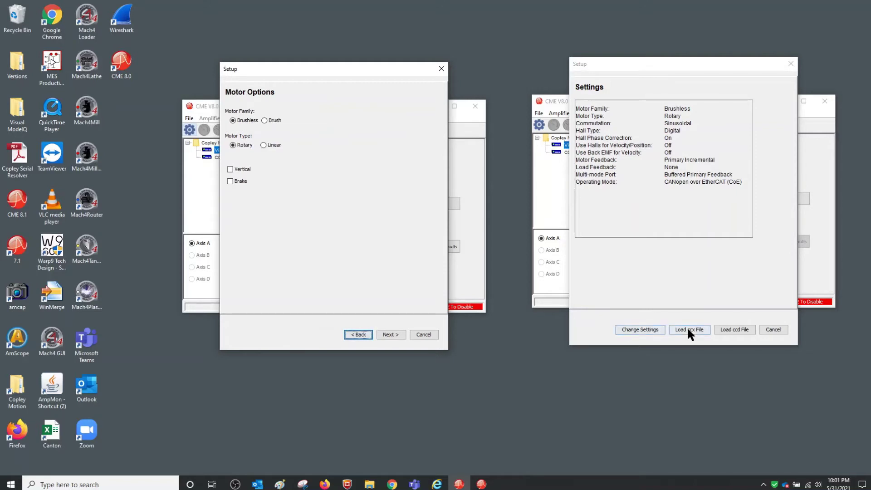
left_click(634, 331)
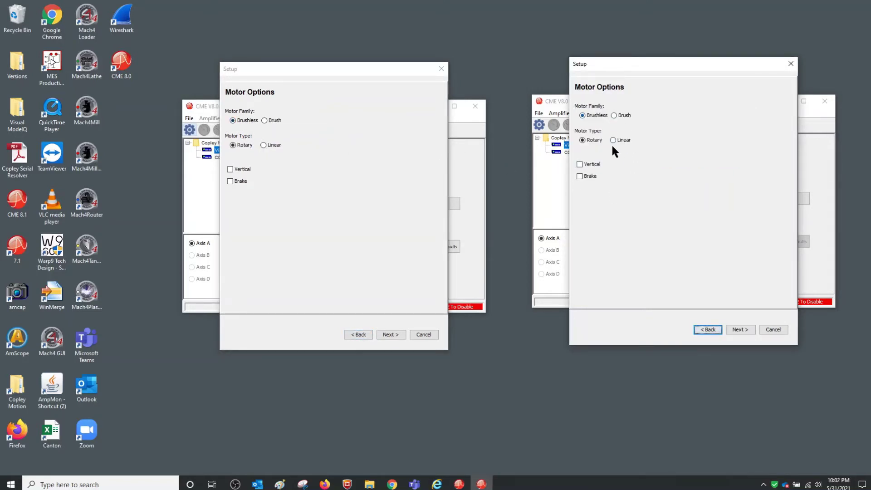
left_click(741, 330)
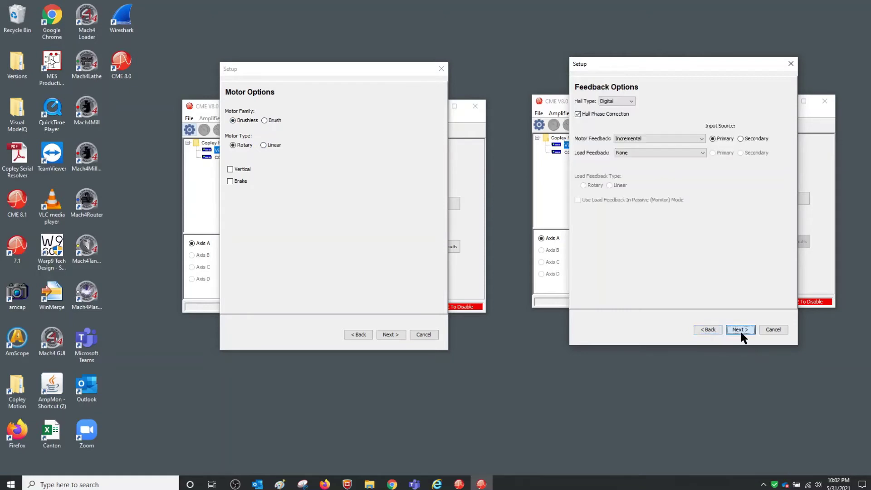
left_click(387, 336)
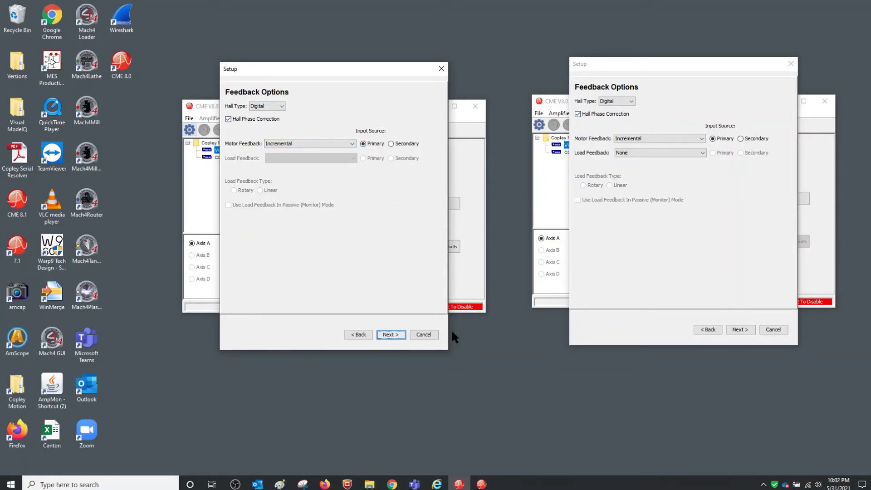
- Accept the matching feedback options and 1000-line motor feedback in both setups, keeping No Encoder Loss Detection and the encoder error filter unchanged on the BEL
left_click(389, 335)
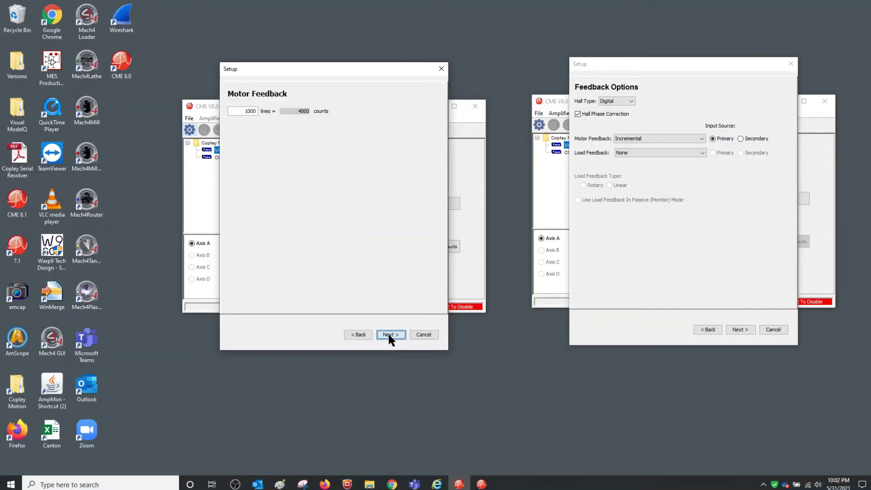
left_click(740, 335)
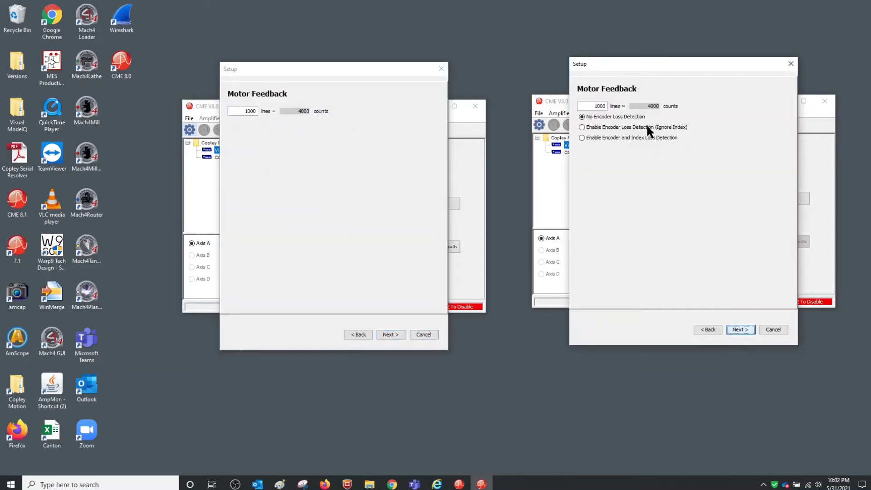
left_click(740, 329)
left_click(392, 334)
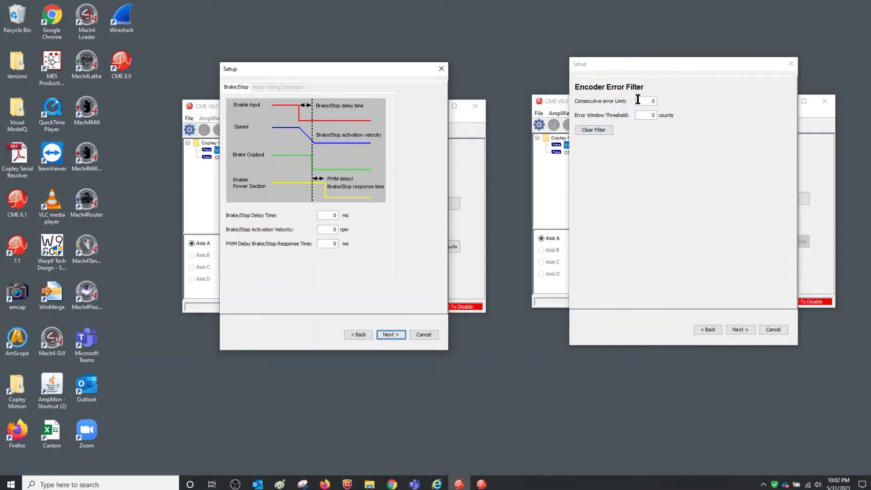
left_click(737, 326)
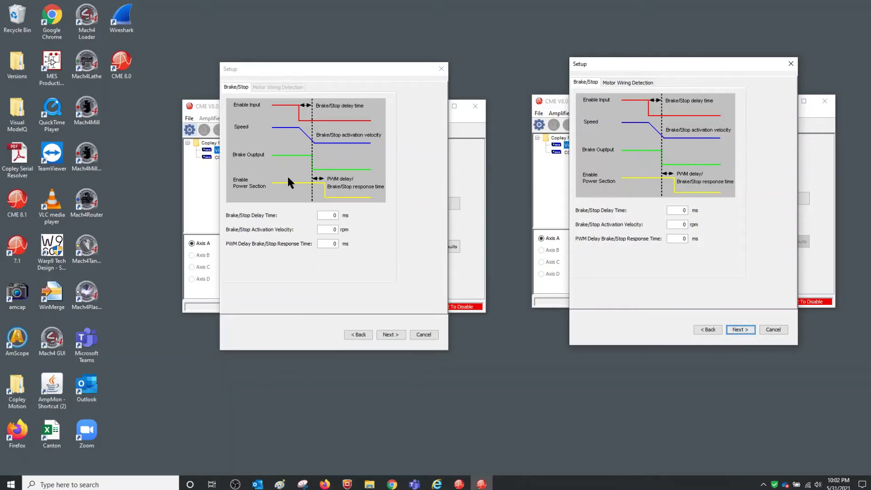
- Accept the brake/stop settings in both setups and set the BEL's command source to Digital Input, matching the ASP
left_click(390, 335)
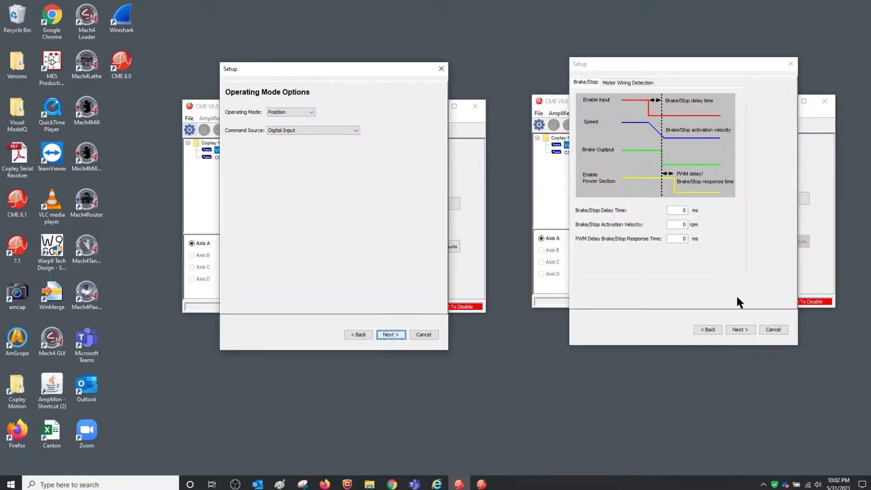
left_click(739, 331)
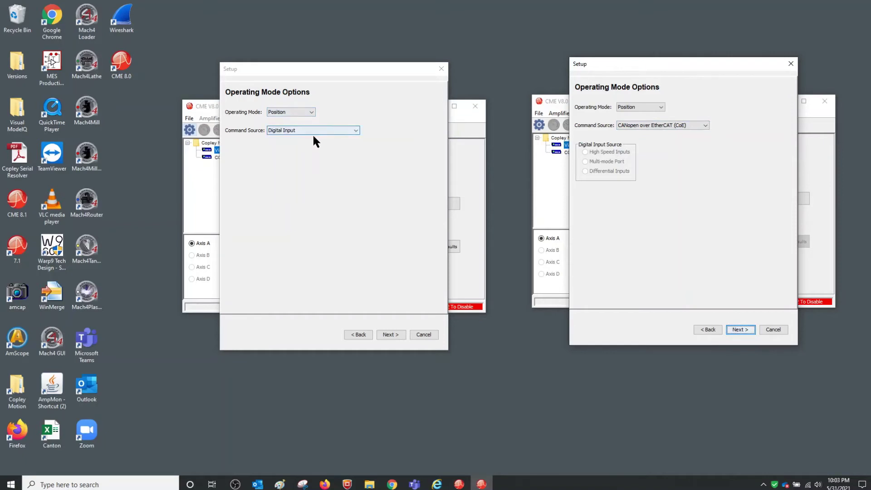
left_click(705, 125)
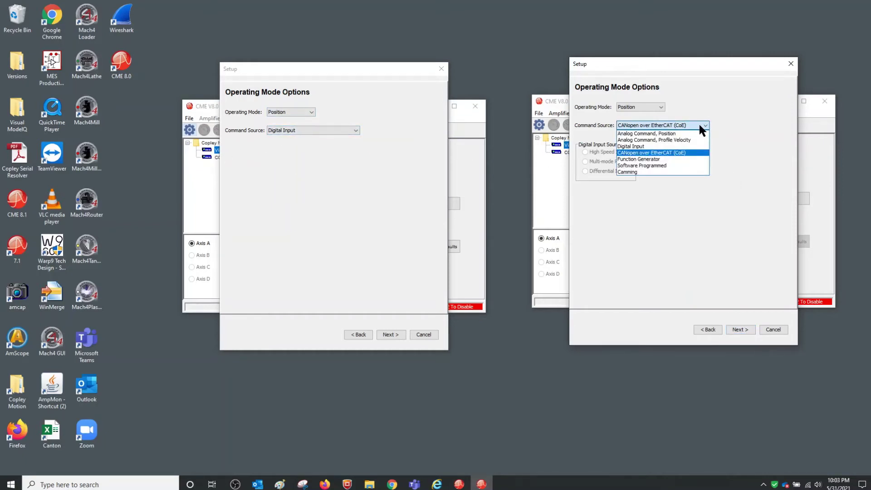
left_click(665, 147)
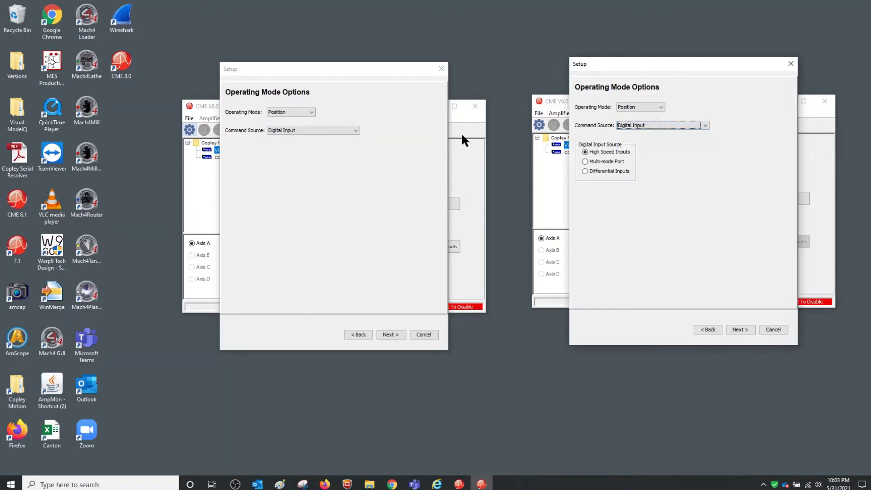
- Finish both setups, keeping High Speed Inputs and Buffered Primary Feedback on the BEL and Sinusoidal commutation on both
left_click(740, 329)
left_click(385, 334)
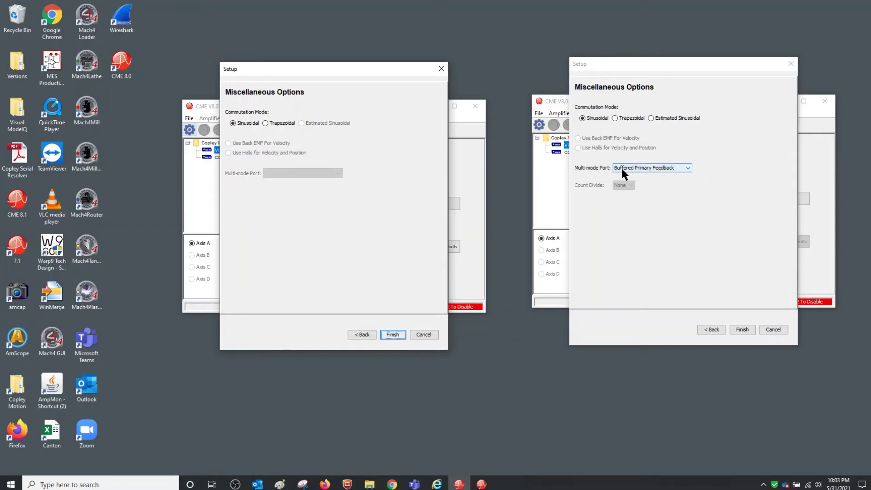
left_click(743, 330)
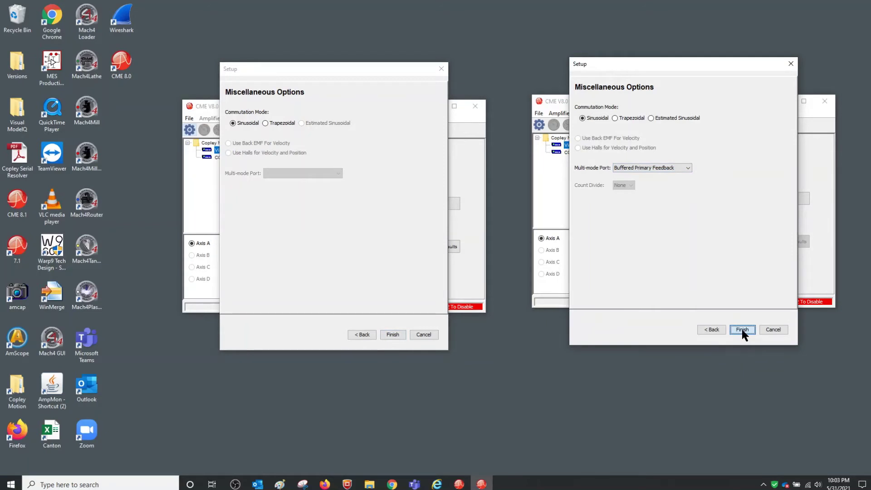
left_click(742, 329)
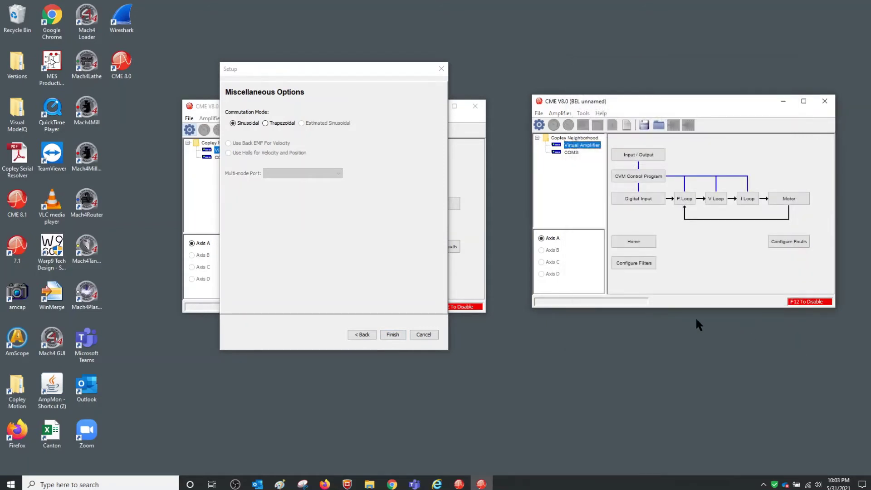
left_click(398, 334)
left_click(334, 222)
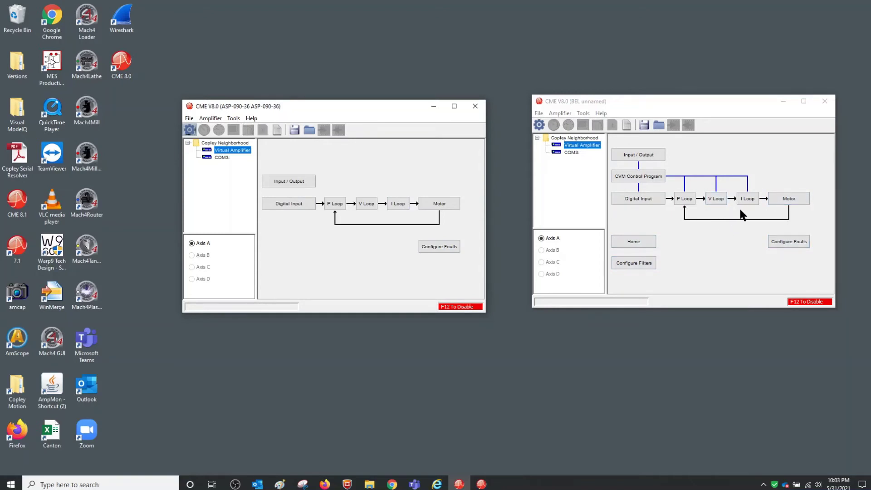
- Restore the motor data file ASP_Parker_NO343GE from disk into the BEL amplifier's motor data
left_click(789, 200)
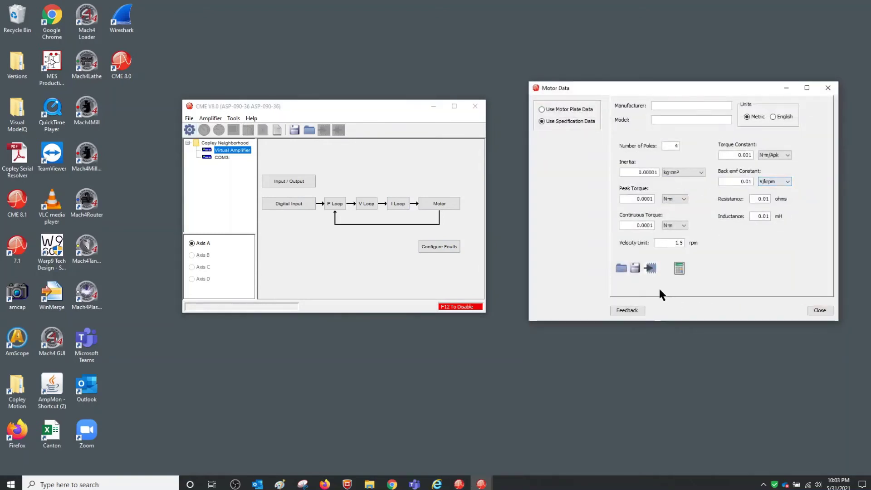
left_click(621, 269)
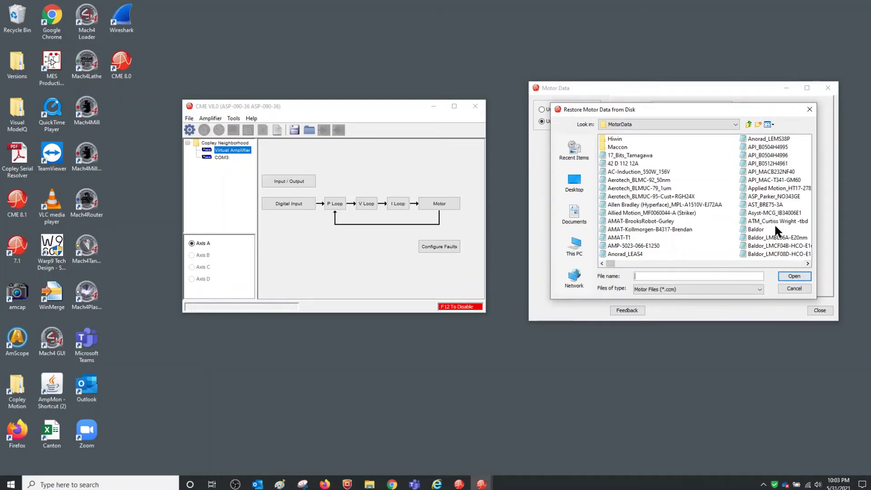
left_click(766, 196)
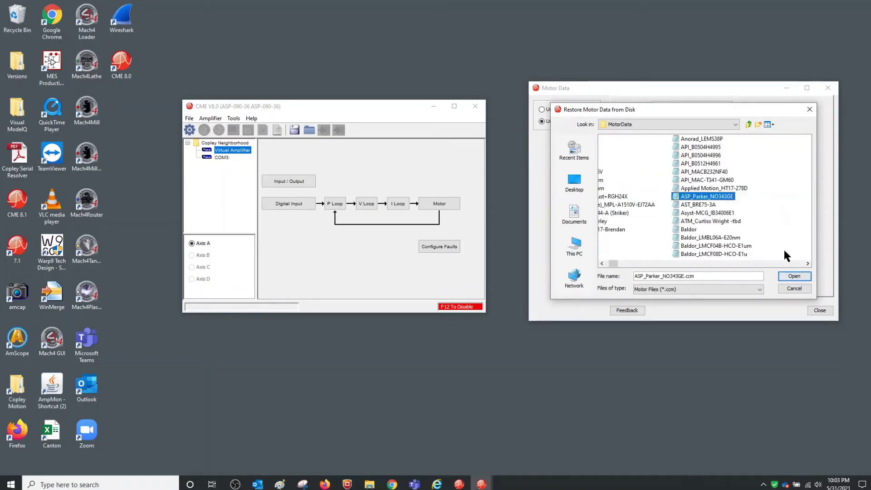
left_click(794, 276)
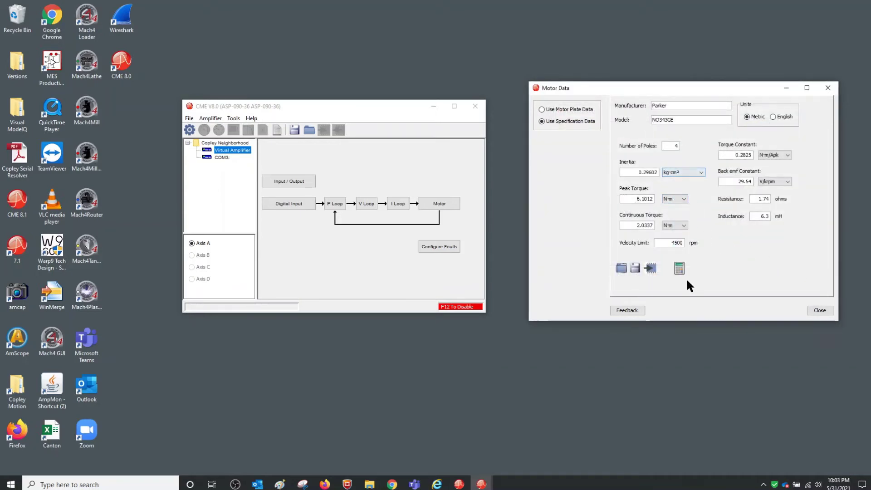
- Open the ASP motor data for comparison, switch the BEL motor data to English units, save it to flash and close both windows
left_click(449, 204)
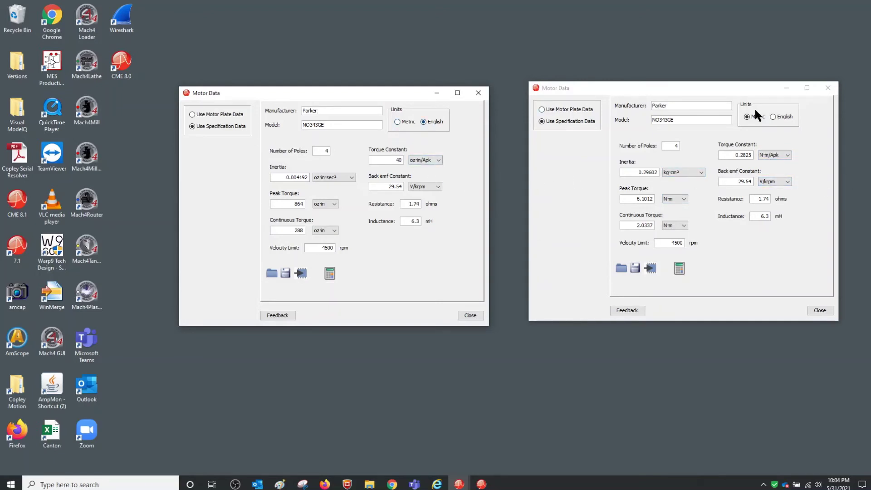
left_click(778, 117)
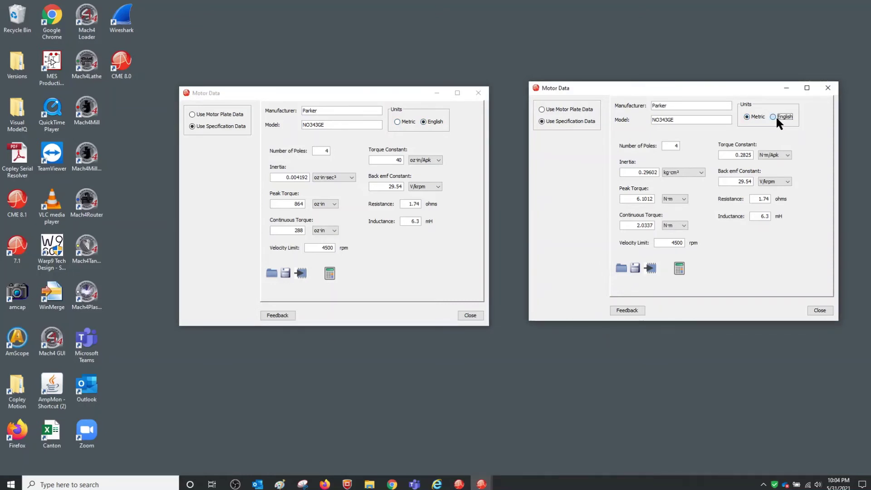
left_click(776, 117)
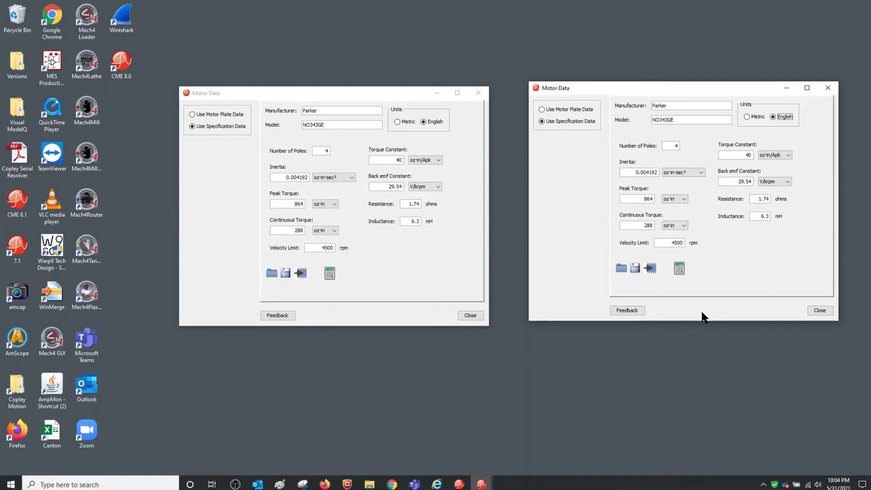
left_click(650, 269)
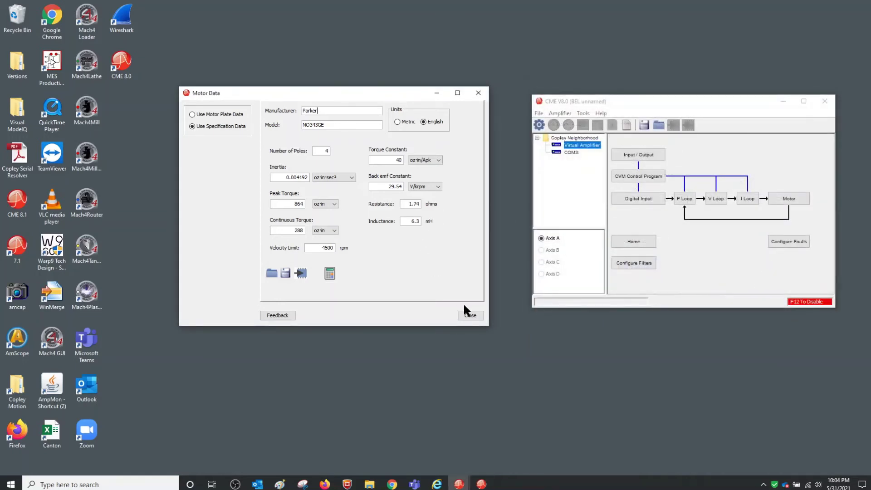
left_click(473, 314)
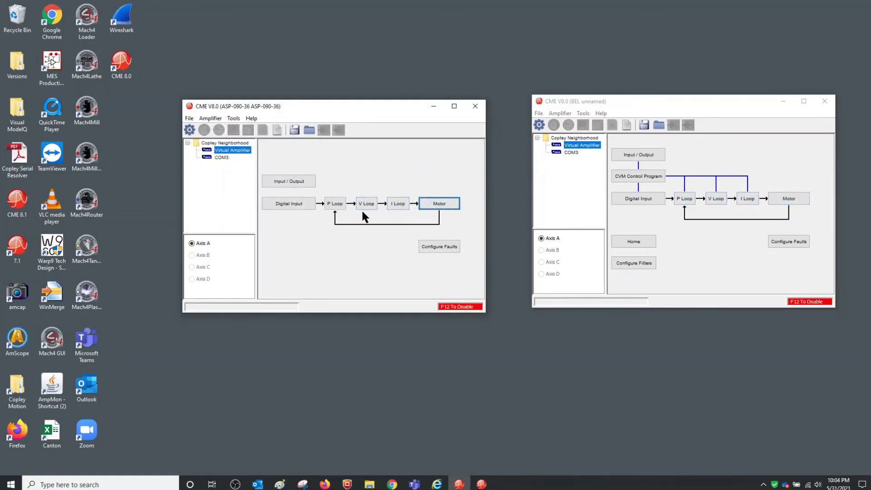
- Compare the current loop settings of the ASP and BEL amplifiers, including current limits, Cp and Ci, and close both windows
left_click(403, 203)
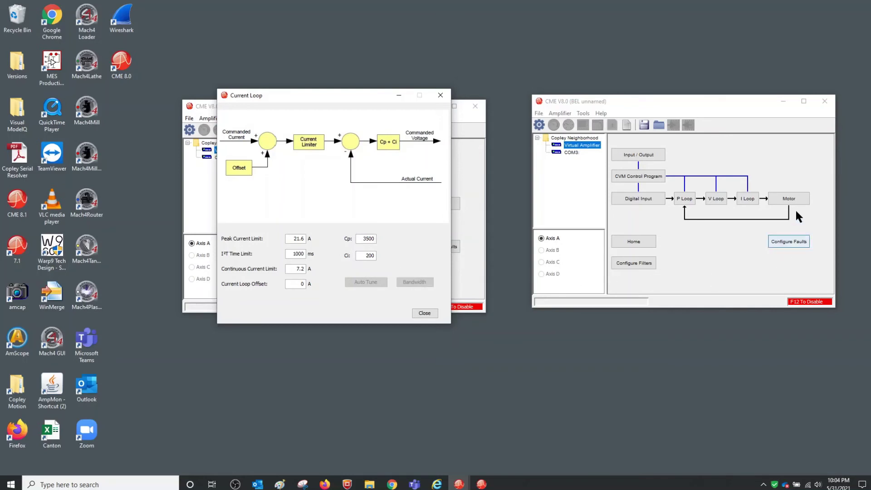
left_click(745, 196)
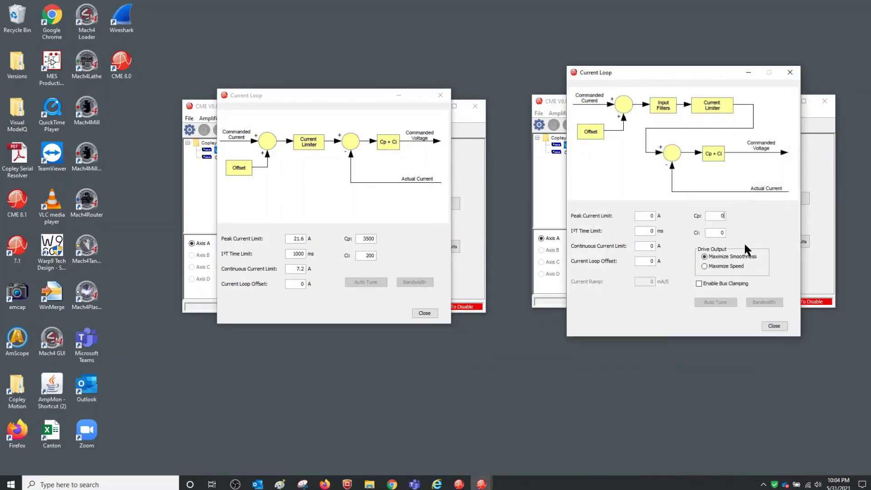
left_click(790, 72)
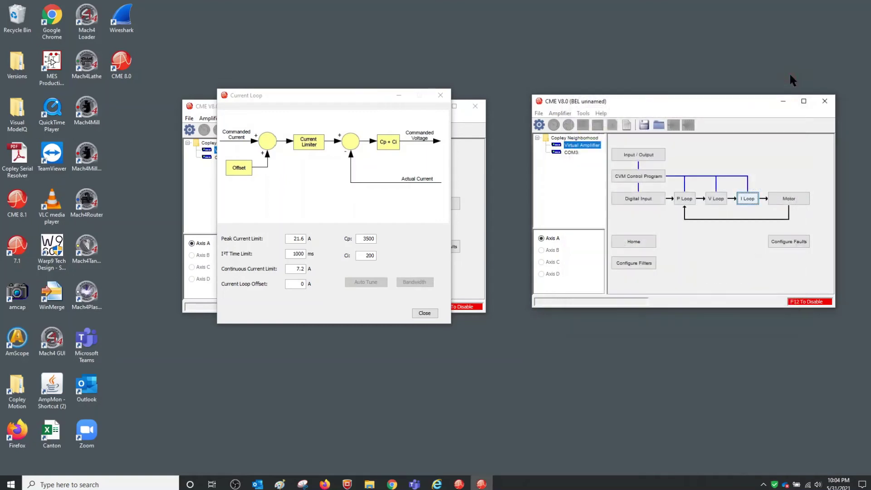
left_click(440, 94)
- Open both amplifiers' motor data, calculate and accept the BEL amplifier settings from the Parker motor data, and close the BEL motor data
left_click(450, 205)
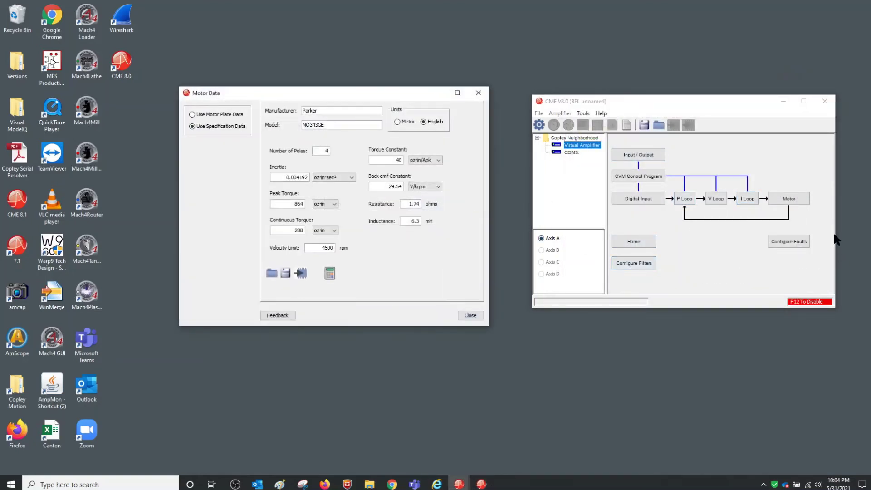
left_click(802, 202)
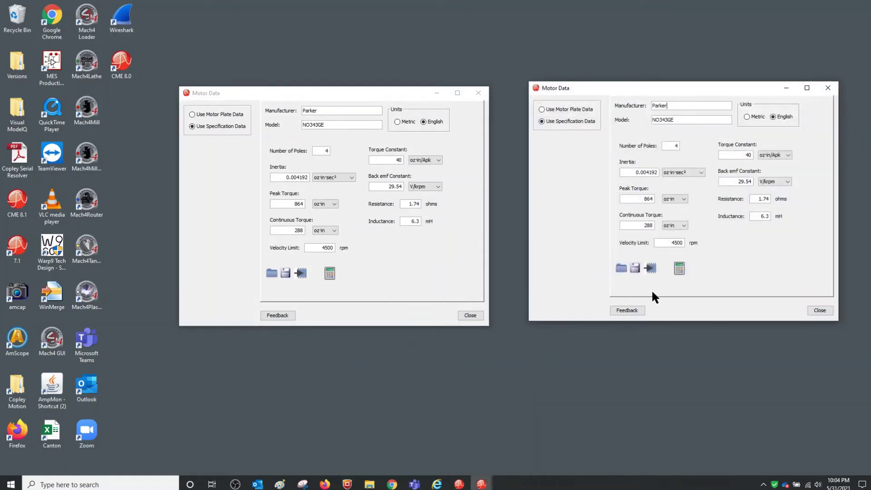
left_click(680, 269)
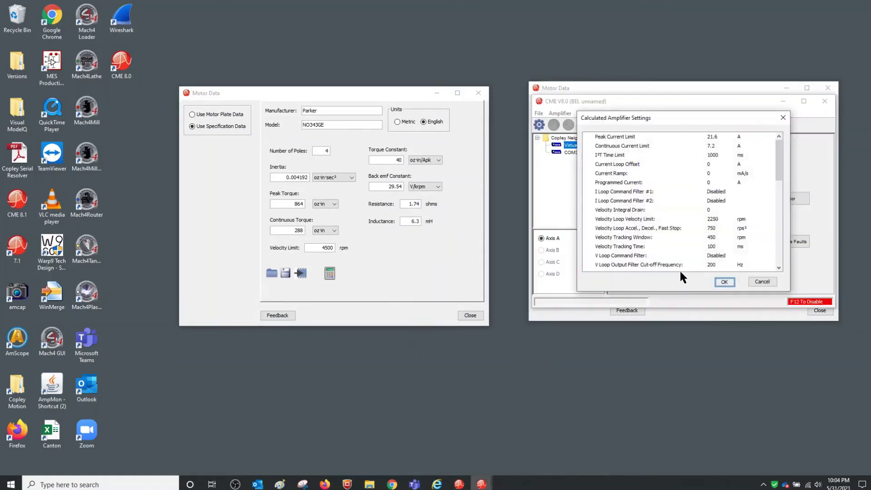
left_click(730, 282)
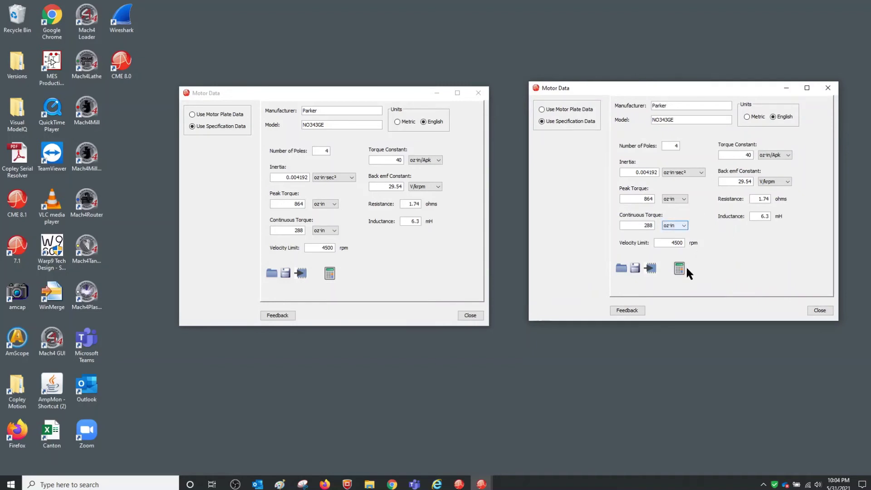
left_click(820, 311)
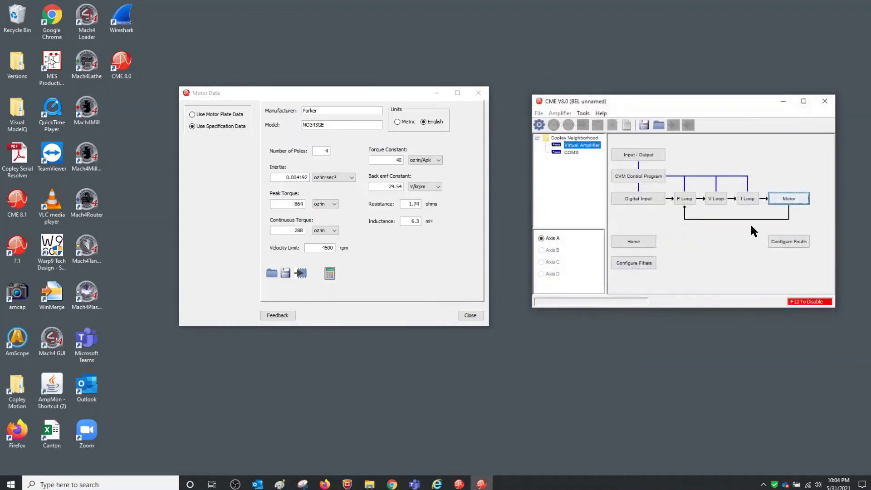
- Set the BEL current loop gains to match the ASP, with Cp 3500 and Ci 200, and close both current loops
left_click(747, 197)
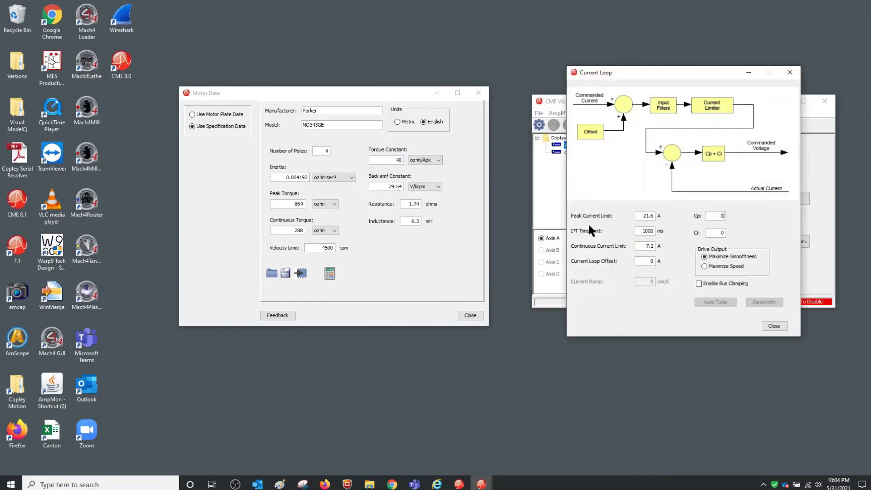
left_click(479, 93)
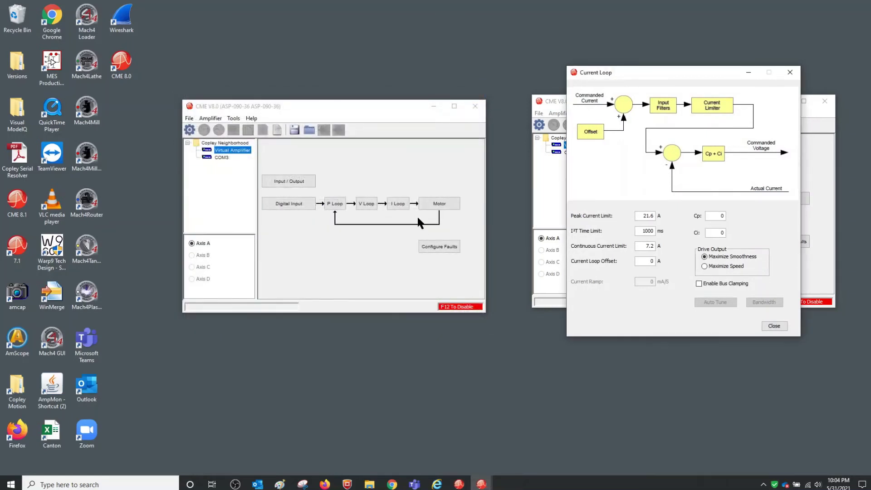
left_click(399, 205)
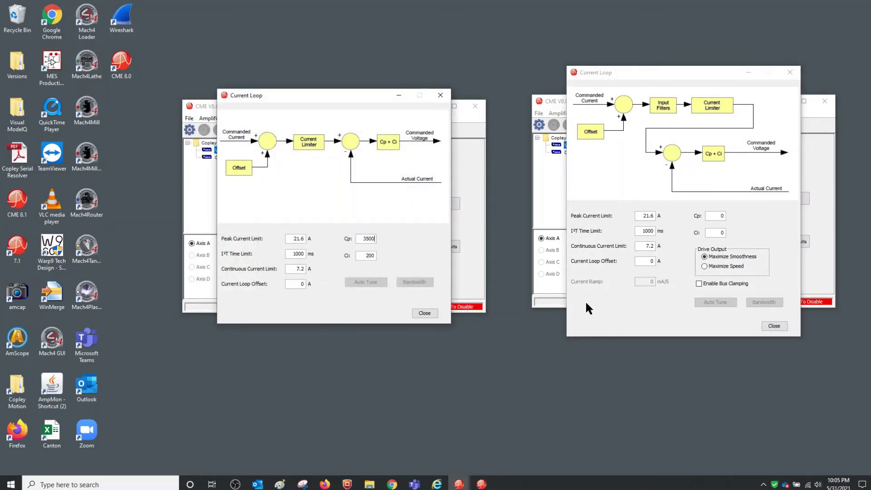
left_click(720, 215)
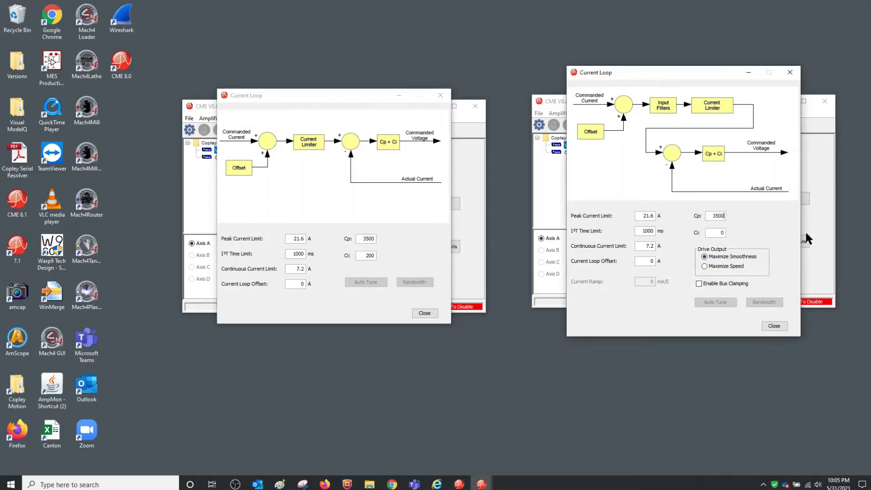
left_click(719, 233)
type("200")
left_click(775, 324)
left_click(440, 95)
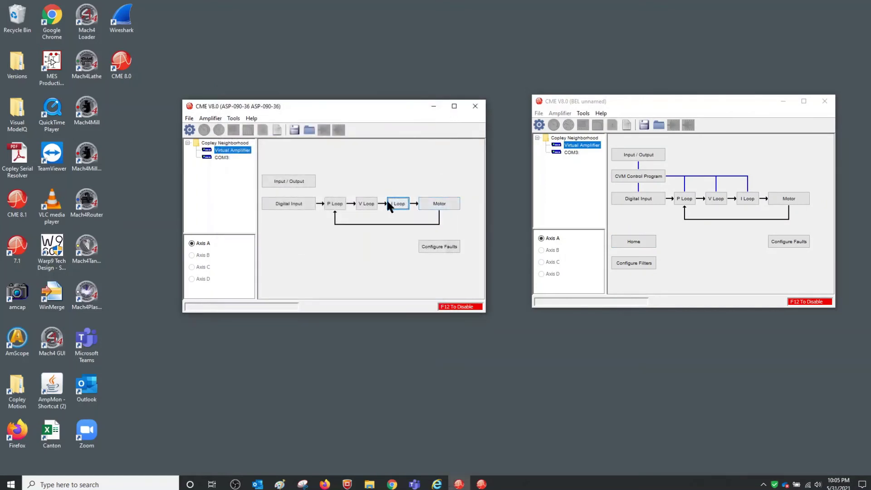
- Open both velocity loops and set the BEL gains to Vp 150 and Vi 50
left_click(366, 204)
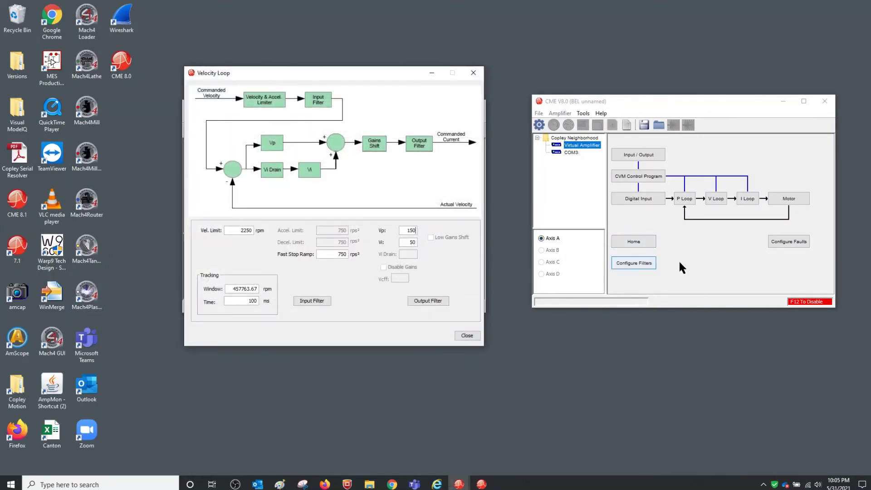
left_click(715, 198)
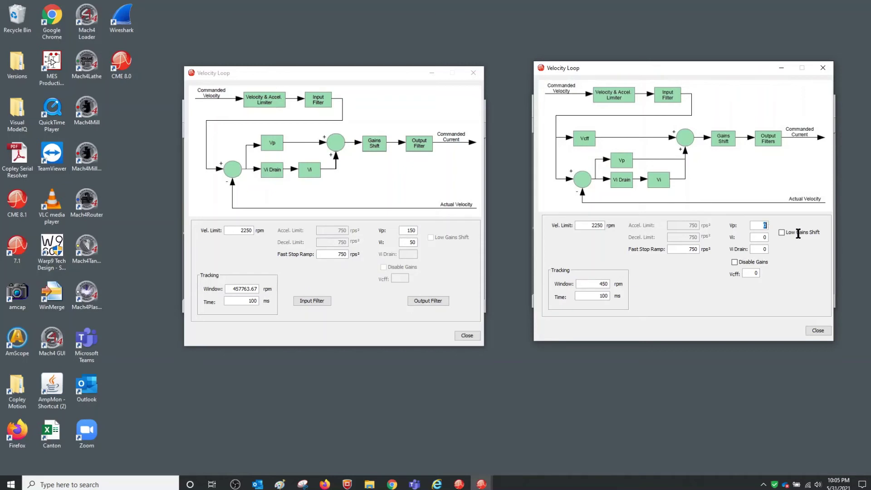
key("BackSpace")
type("150")
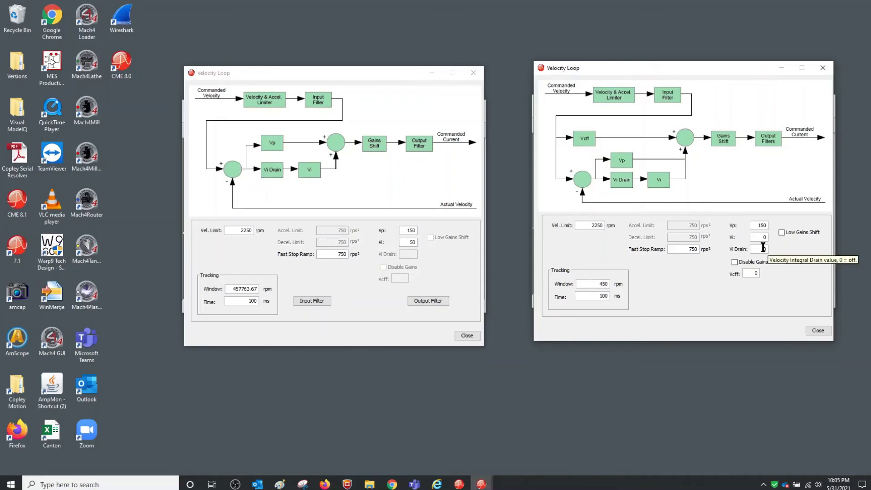
key("Tab")
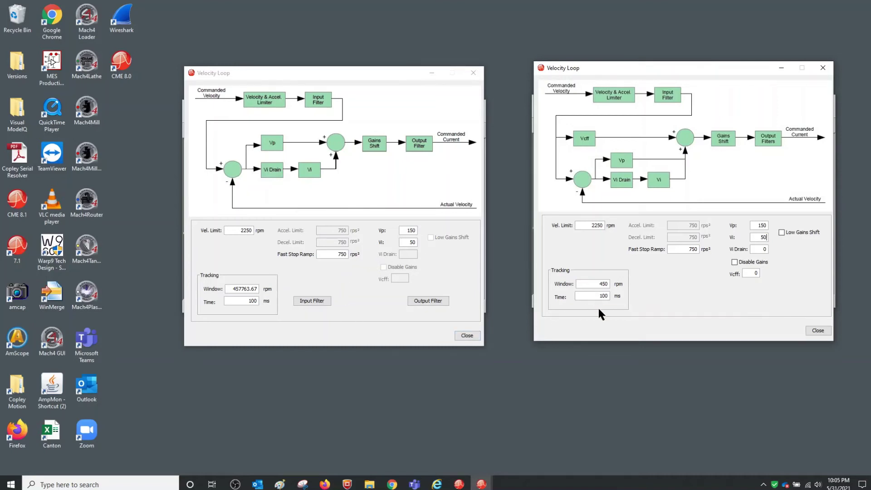
- Set the BEL velocity tracking window to 457763.67 rpm and close both velocity loops
double_click(602, 284)
type("4")
type("57763.67")
left_click(467, 335)
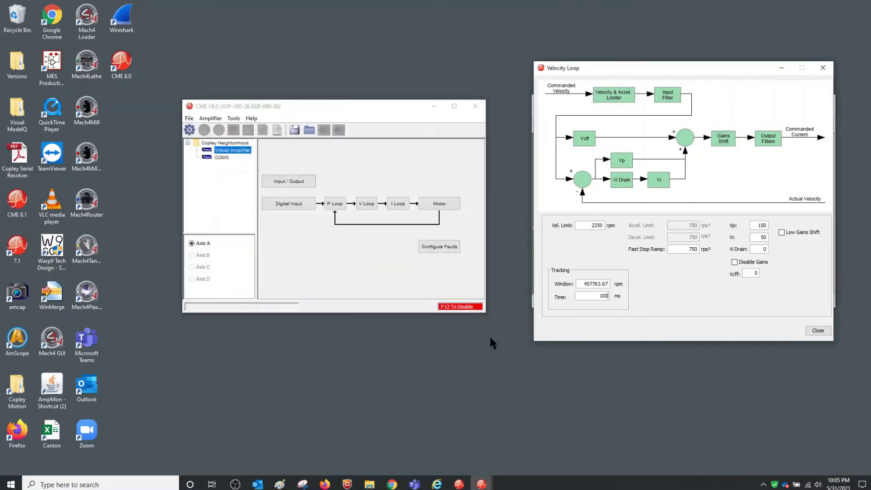
left_click(815, 332)
- Compare the position loop and trajectory values of the BEL and ASP amplifiers, and close both position loops
left_click(688, 200)
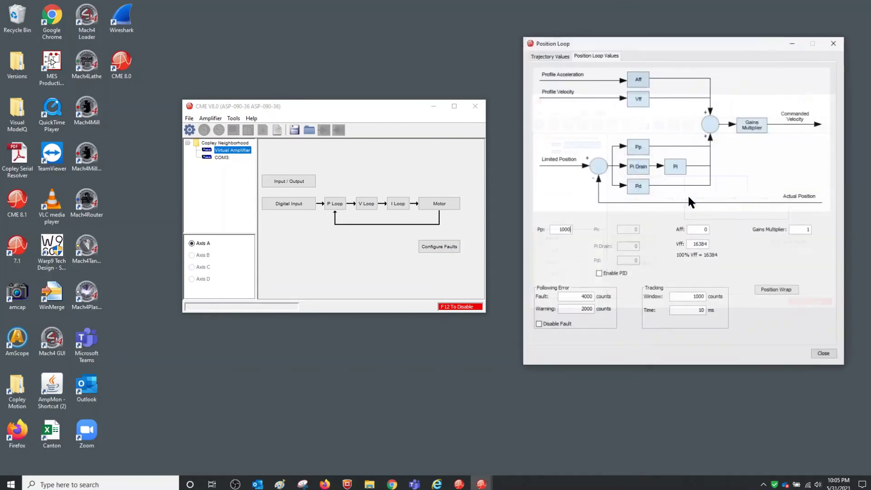
left_click(337, 204)
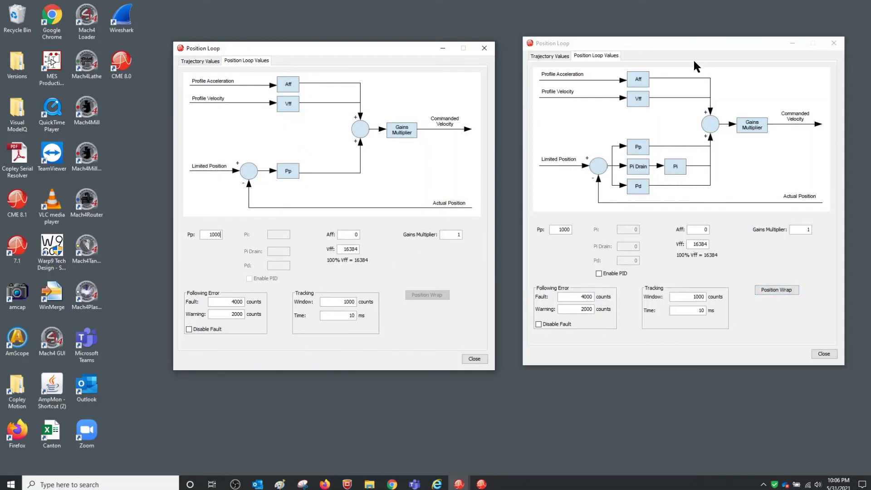
left_click(555, 57)
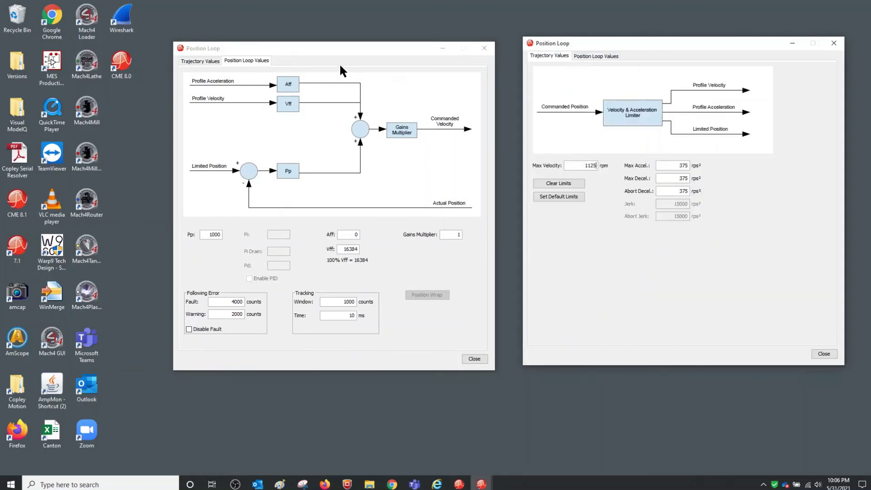
left_click(203, 62)
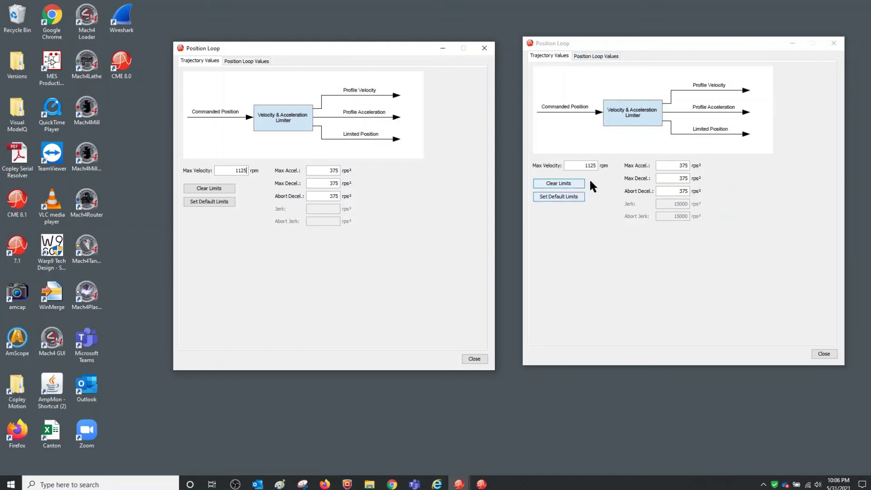
left_click(834, 43)
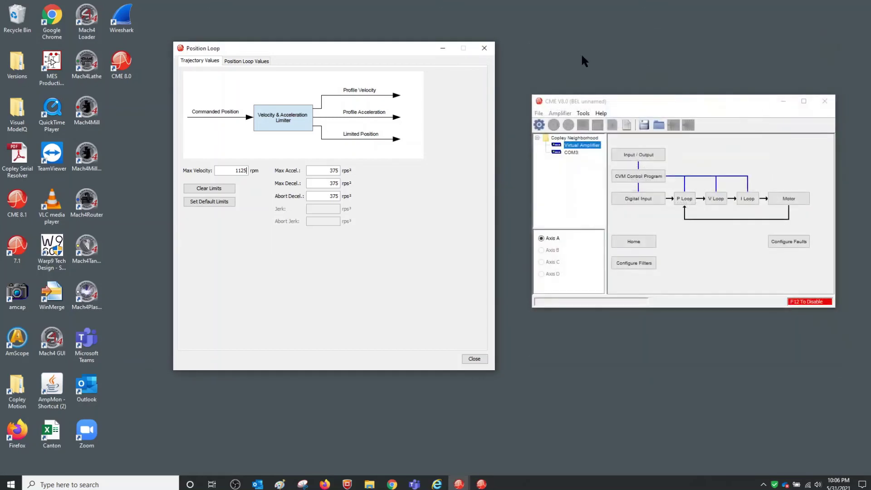
left_click(484, 48)
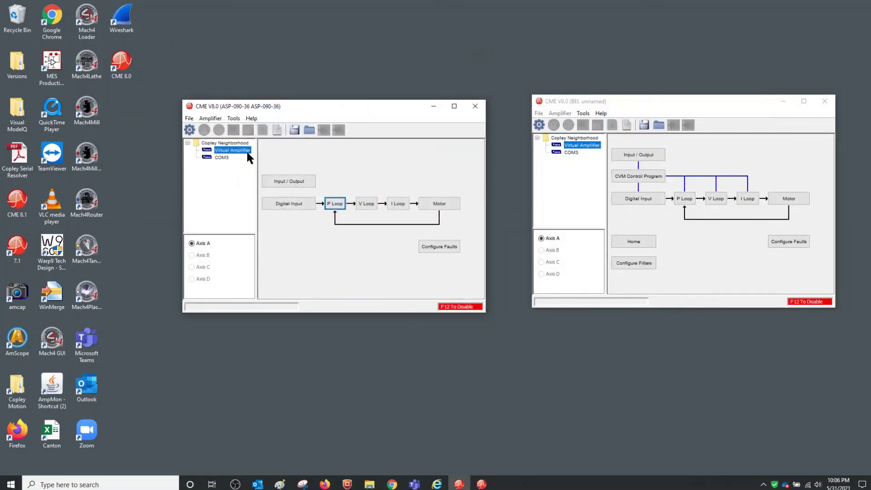
- Compare the digital input configurations of the ASP and BEL amplifiers and close both
left_click(296, 181)
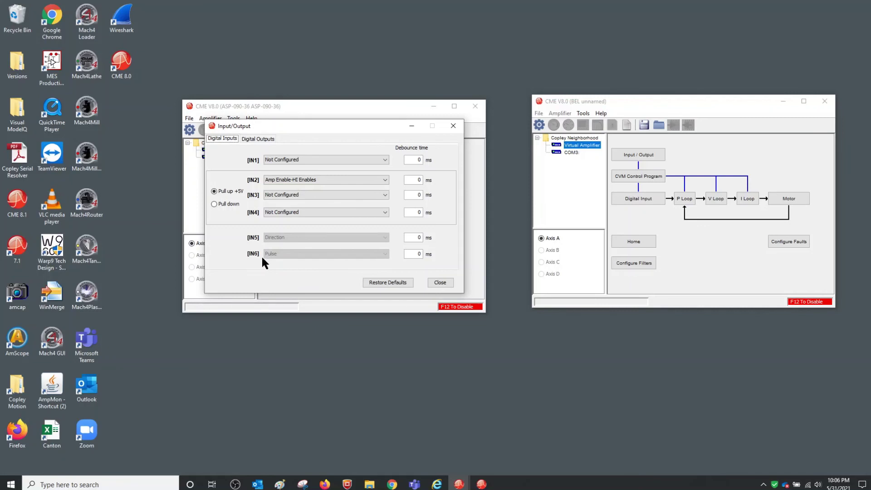
left_click(651, 152)
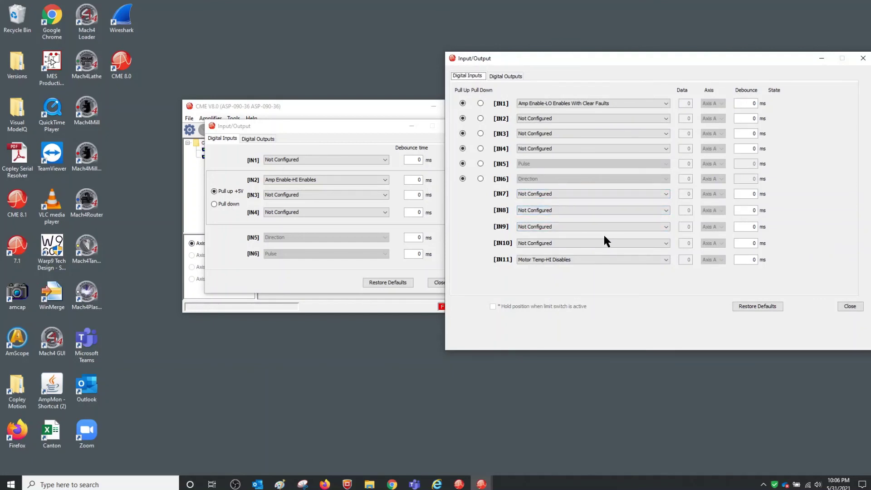
left_click(864, 58)
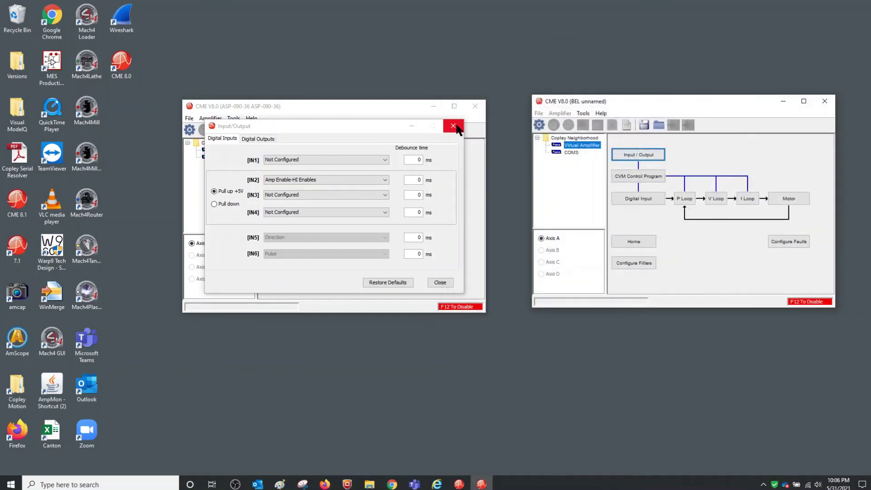
left_click(454, 125)
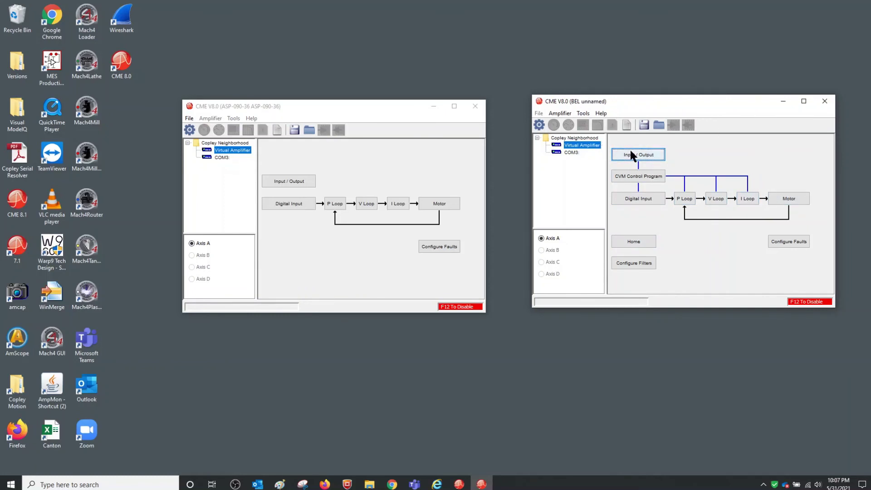
- Save the BEL amplifier data to disk in the AmpData folder as BEL_ParkerMotor
left_click(536, 113)
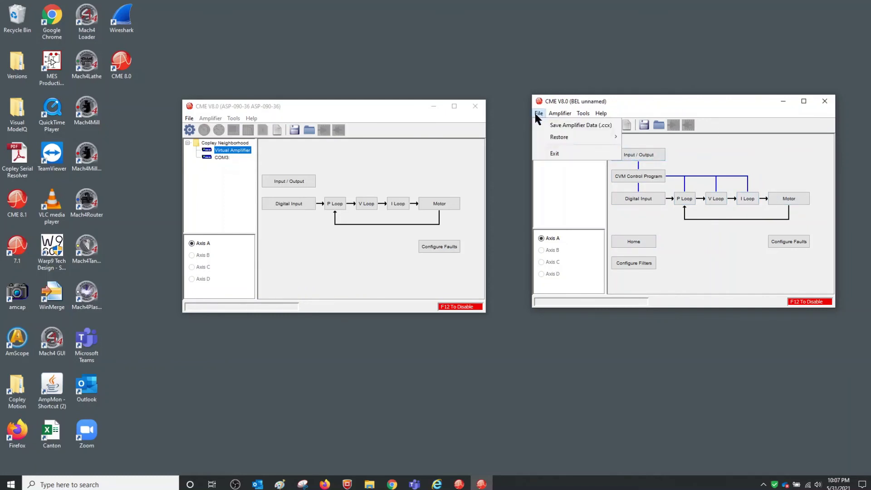
left_click(581, 126)
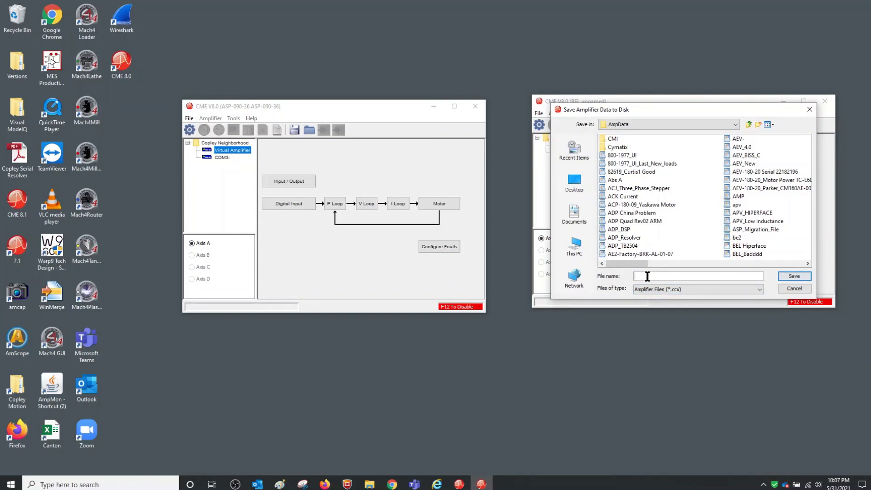
type("BEL_ParkerMotor")
left_click(794, 276)
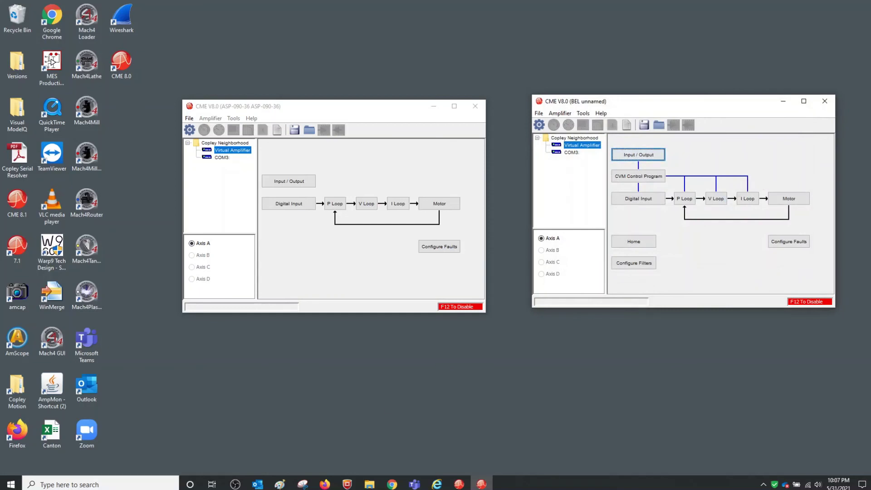